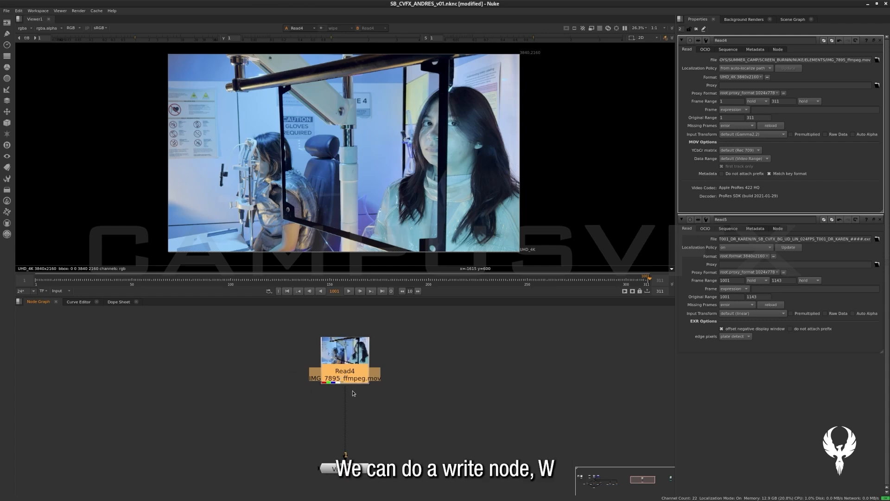
Step: Add a Write node below Read4 and pick the existing IN_SB_CVFX_BG EXR sequence in its folder as the output file
key("w")
mouse_move(354, 395)
left_mouse_down()
mouse_move(346, 407)
mouse_move(354, 411)
left_mouse_up()
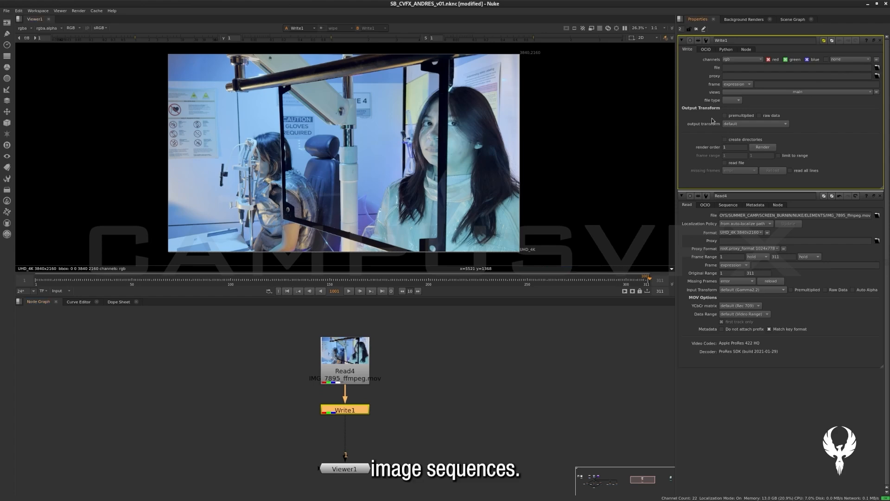
left_click(878, 70)
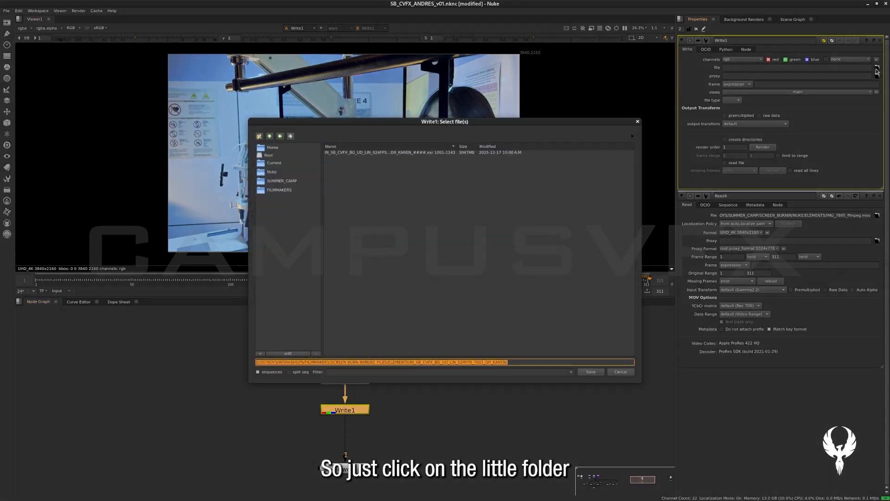
left_click(269, 136)
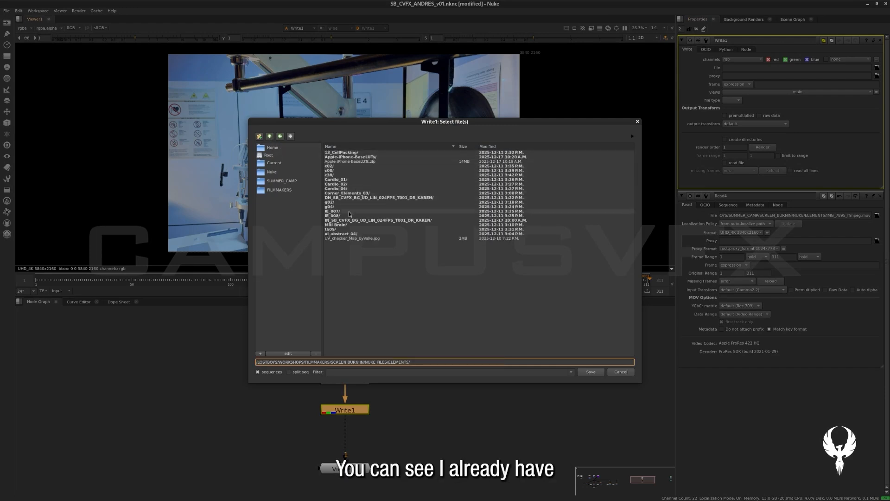
double_click(364, 220)
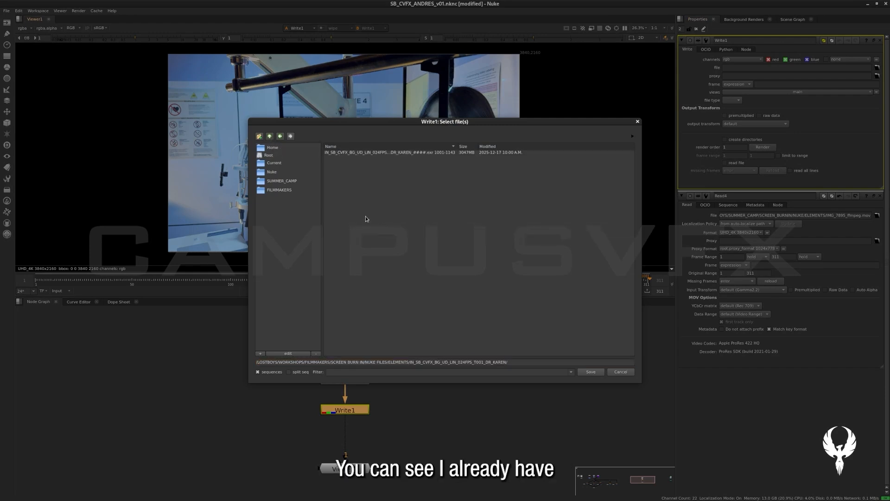
left_click(357, 154)
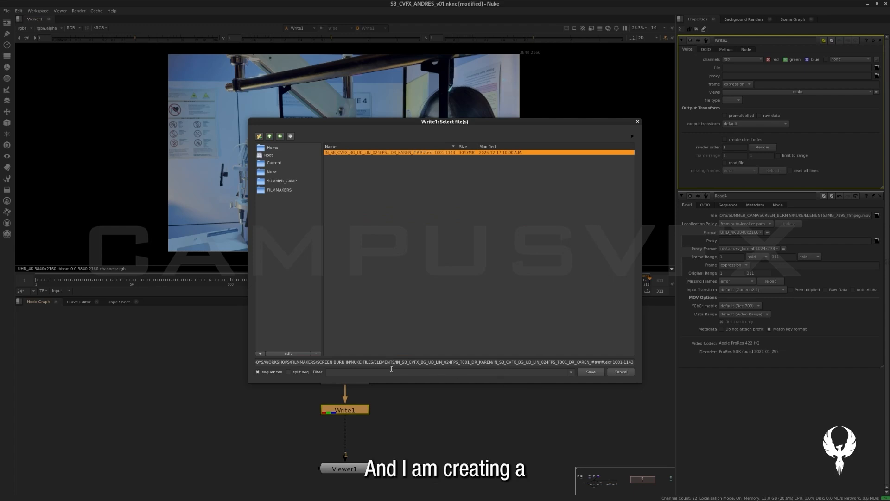
Step: Examine the folder name and the matching file name, frame padding and extension in the output path
left_click_drag(396, 364, 492, 364)
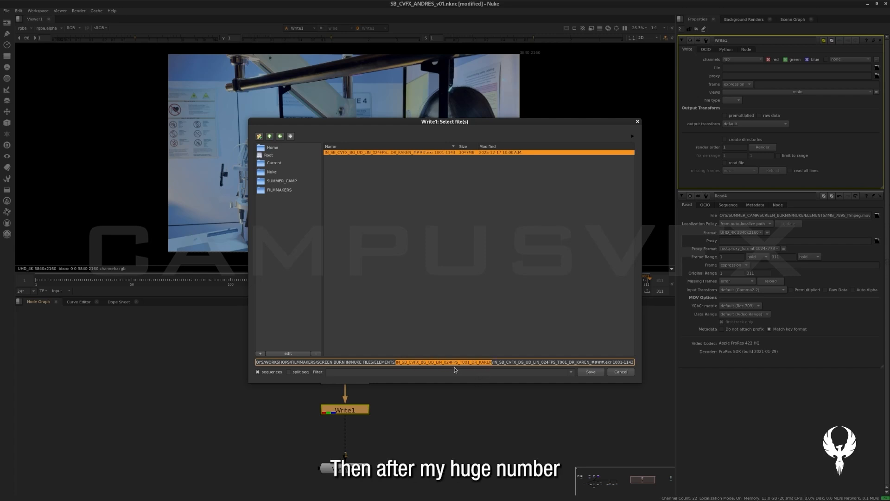
key("Right")
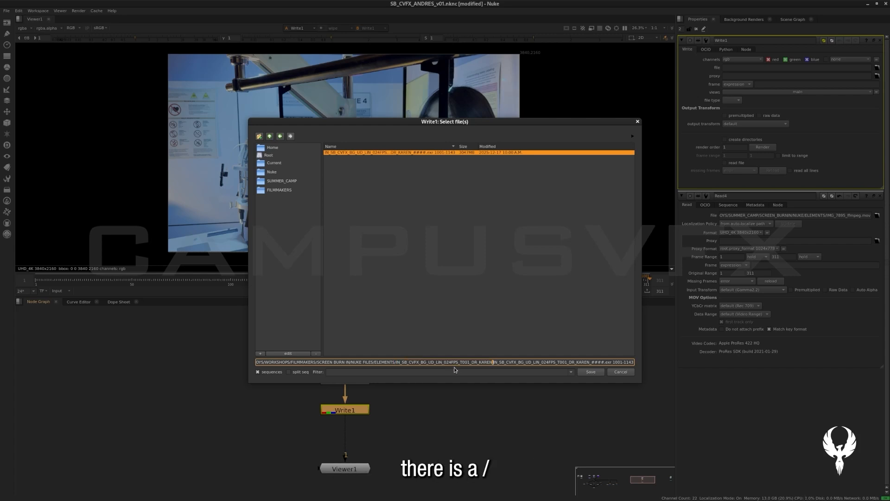
key("shift+Right")
key("shift+Right")
key("shift+Right")
key("shift+Right")
key("shift+Right")
key("shift+Right")
key("shift+Right")
key("shift+Right")
key("shift+Right")
key("shift+Right")
key("shift+Right")
key("shift+Right")
key("shift+Right")
key("shift+Right")
key("shift+Right")
key("shift+Right")
key("shift+Right")
key("shift+Right")
key("shift+Right")
key("shift+Right")
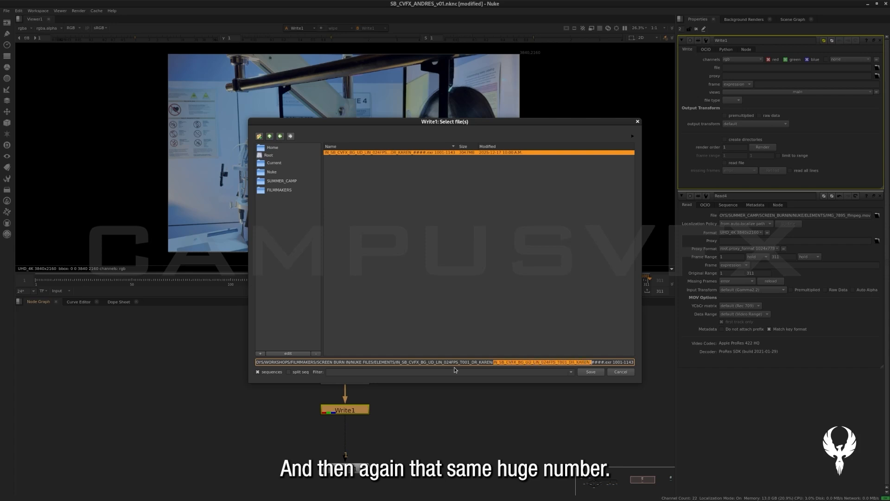
key("shift+Right")
key("shift+Right")
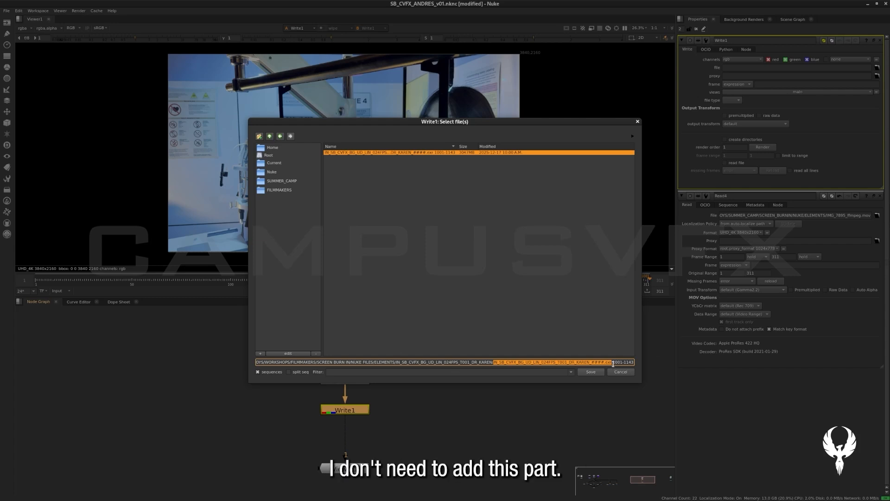
Step: Remove the 1001-1143 frame range from the end of the output path and save it as the Write node's file
left_click_drag(612, 361, 637, 371)
key("BackSpace")
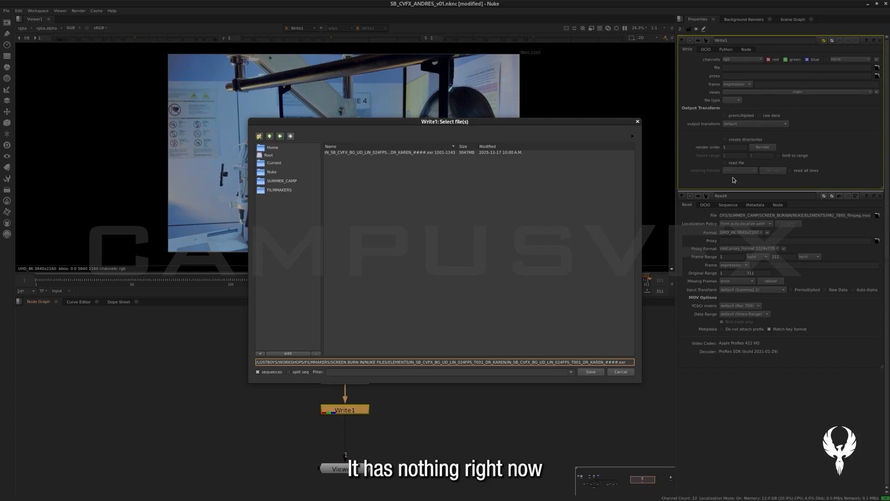
left_click(592, 372)
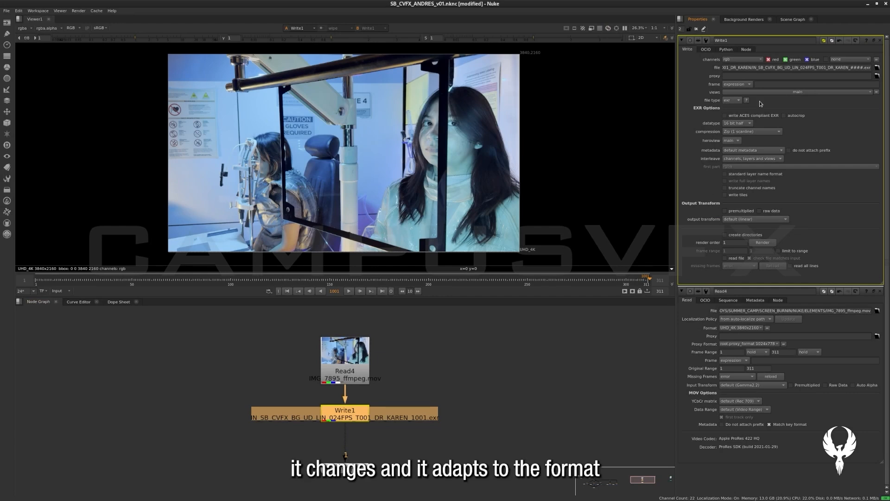
Step: Examine the exr extension in Write1's file path and its EXR data type setting
left_click(866, 67)
double_click(866, 67)
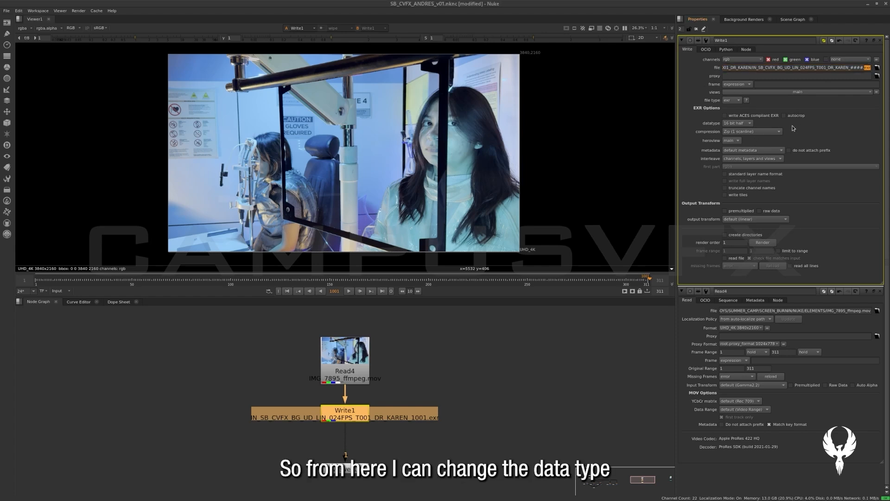
left_click(749, 123)
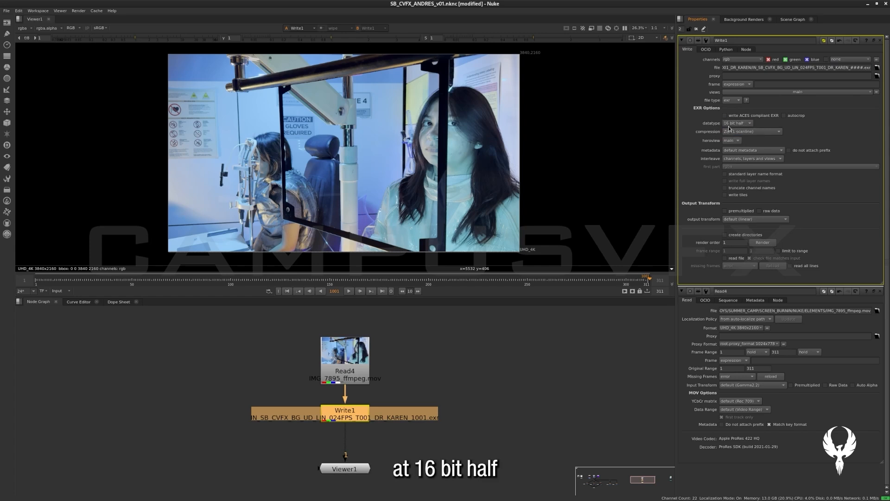
double_click(866, 68)
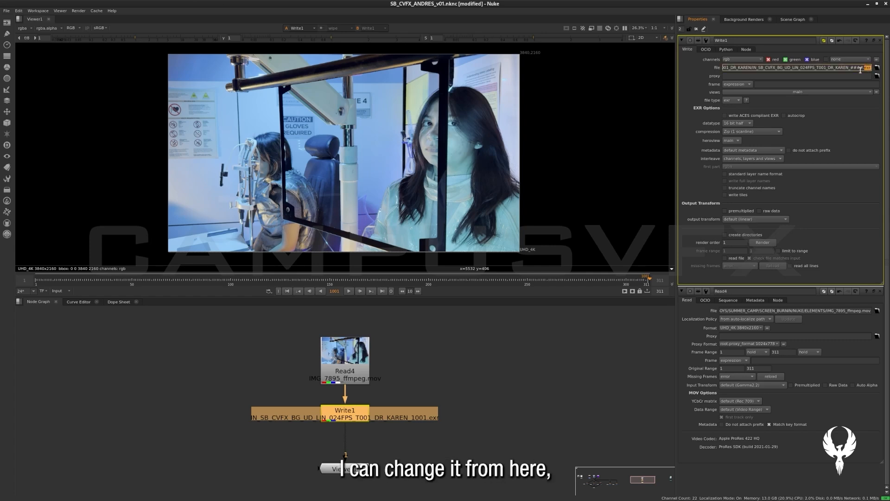
Step: Try the png file type with the 16 bit data type on Write1
left_click(737, 103)
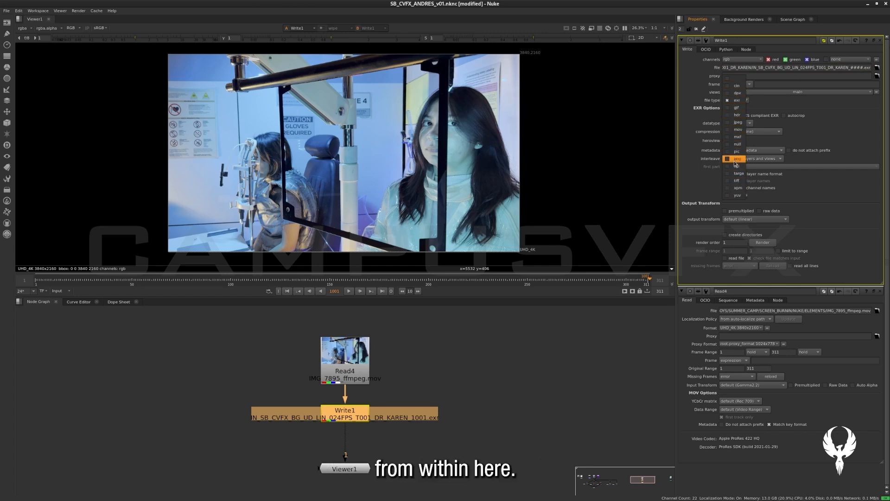
left_click(731, 160)
left_click(737, 116)
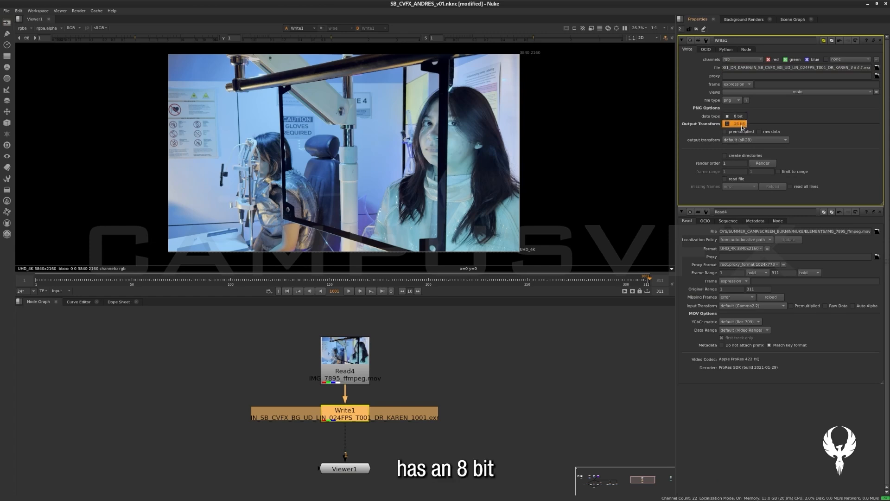
left_click(739, 124)
Step: Try the targa file type with its compression options on Write1, followed by the jpeg file type
left_click(732, 100)
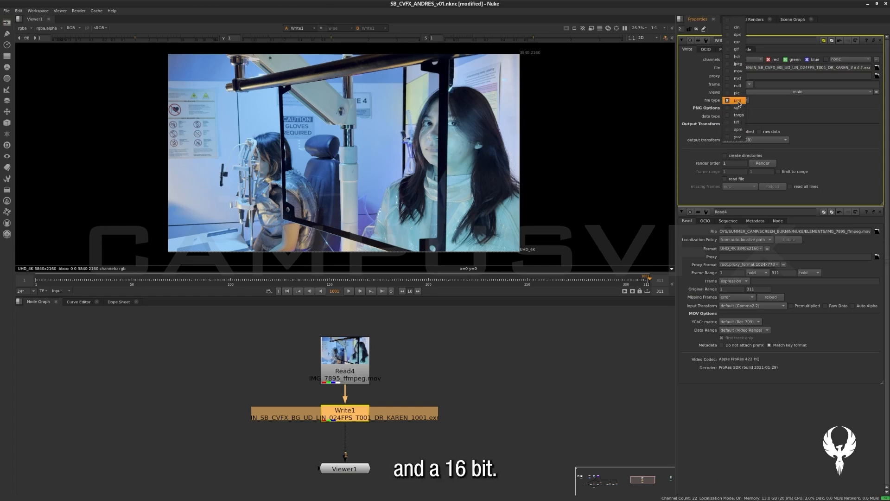
left_click(739, 115)
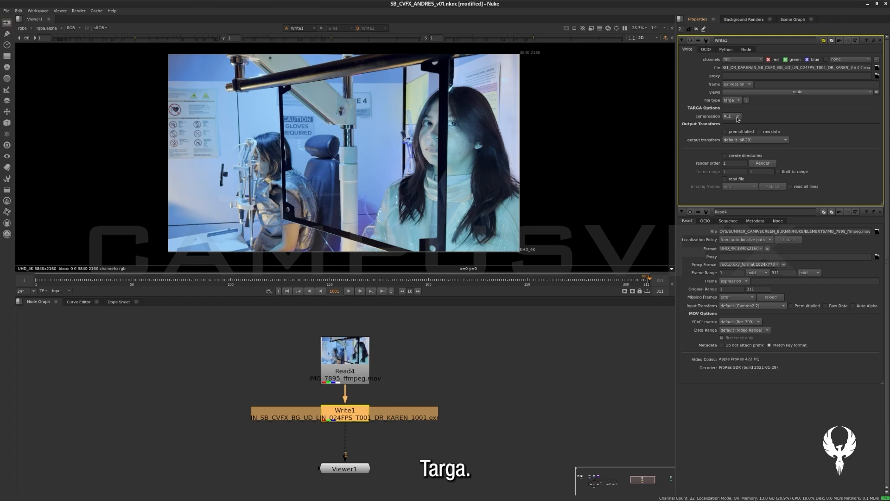
left_click(738, 117)
left_click(738, 117)
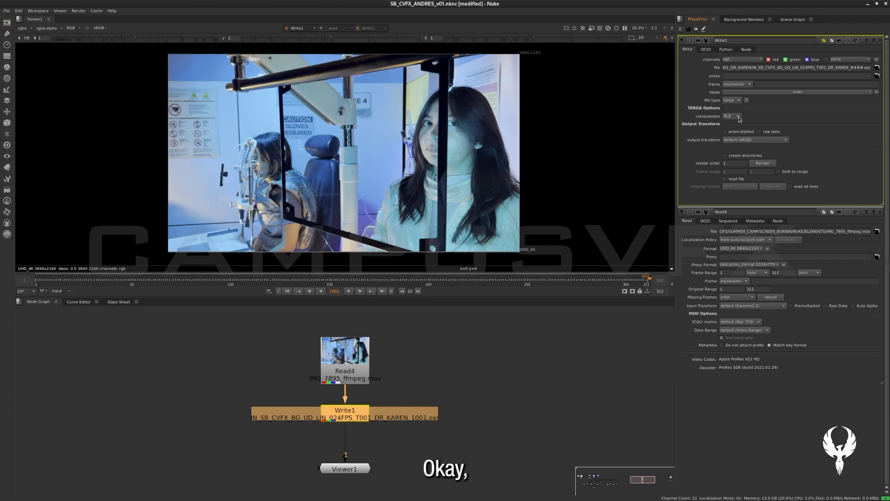
left_click(739, 101)
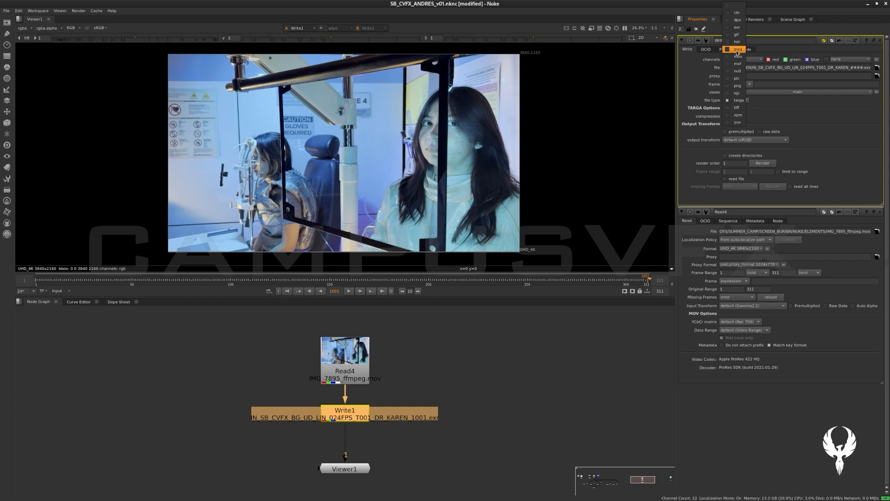
left_click(738, 51)
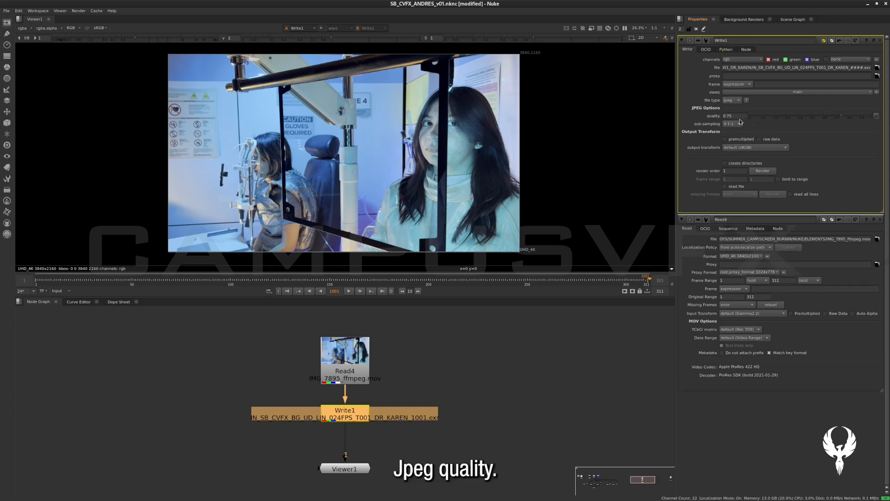
Step: Try the cin and dpx file types on Write1 and return the file type to exr
left_click(739, 101)
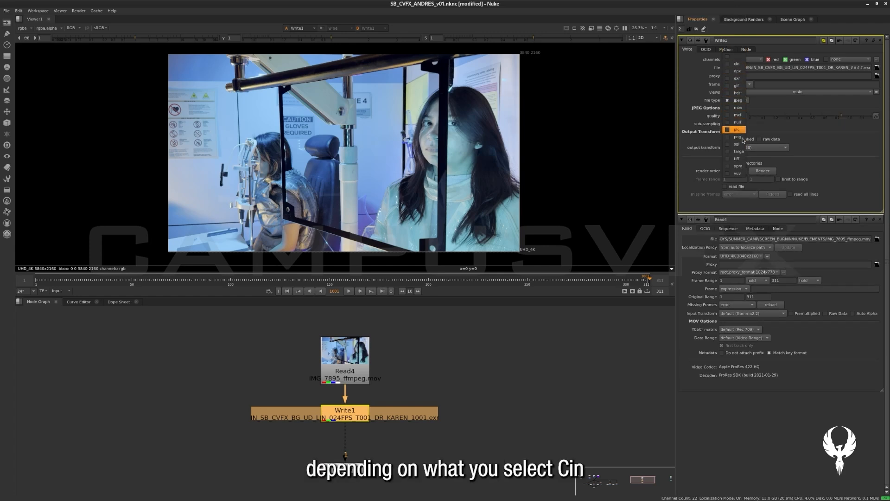
left_click(738, 64)
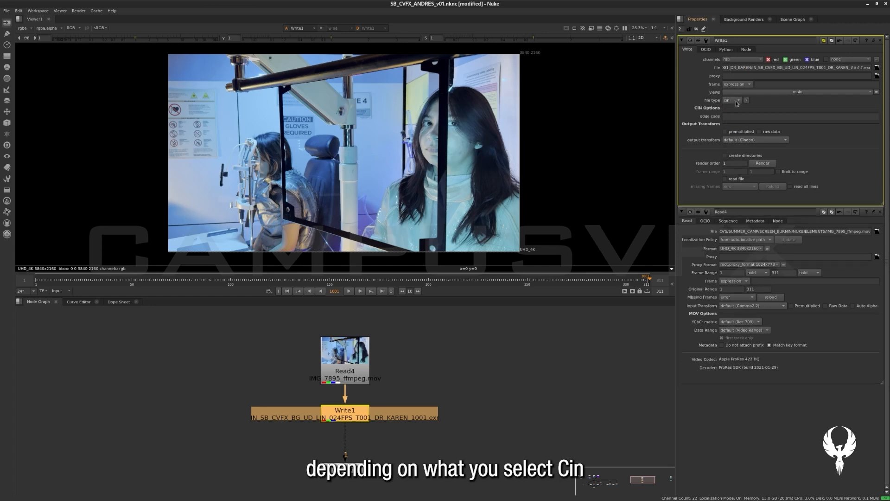
left_click(738, 102)
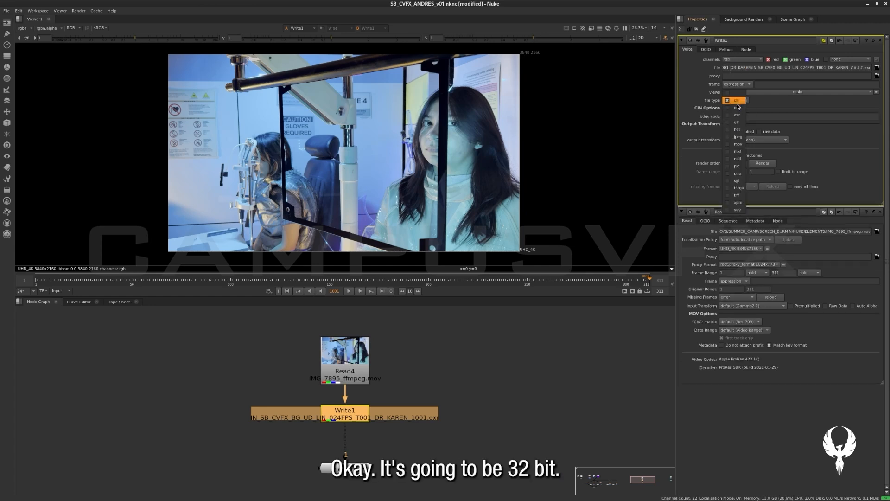
left_click(736, 108)
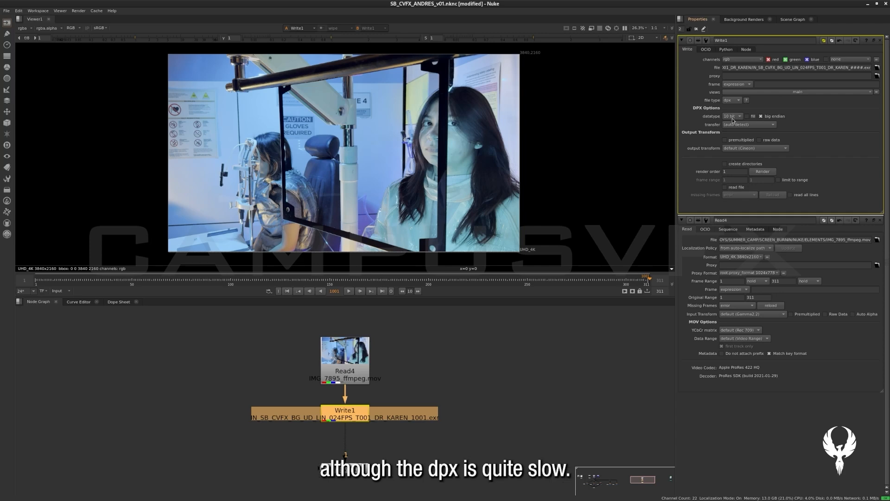
left_click(737, 101)
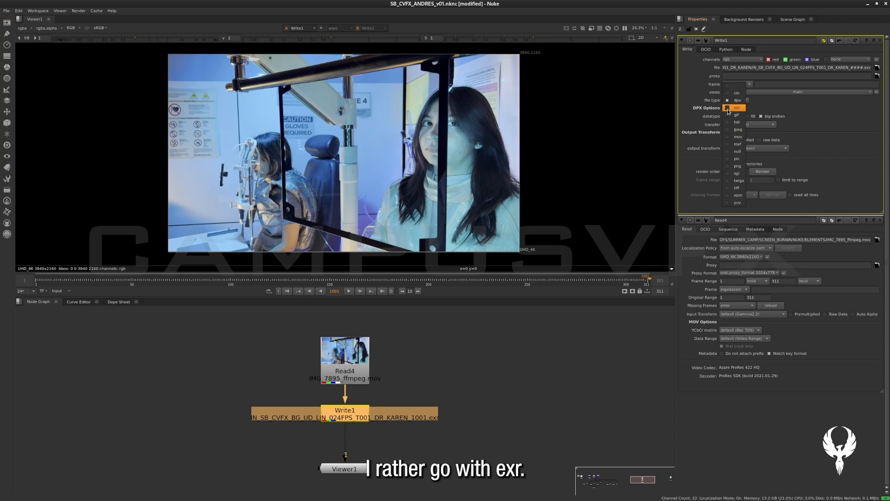
left_click(735, 108)
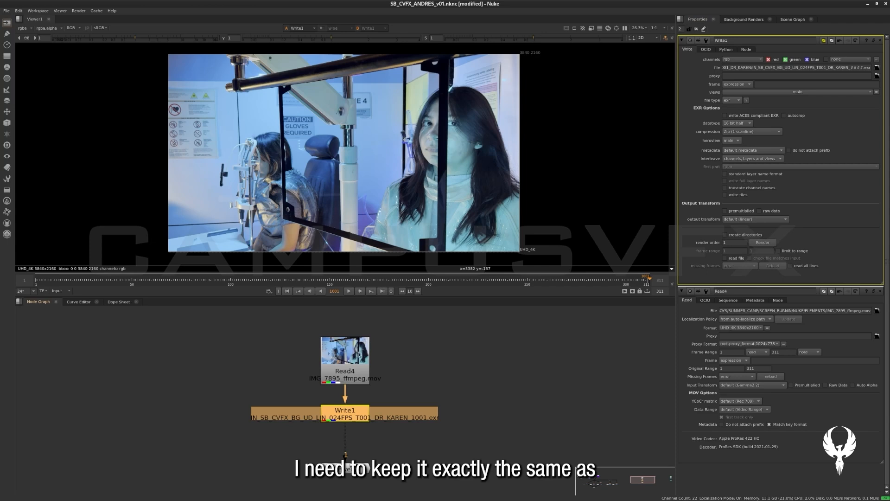
Step: Check Read4's input transform and set Write1's output transform to Gamma2.2 to match
double_click(348, 363)
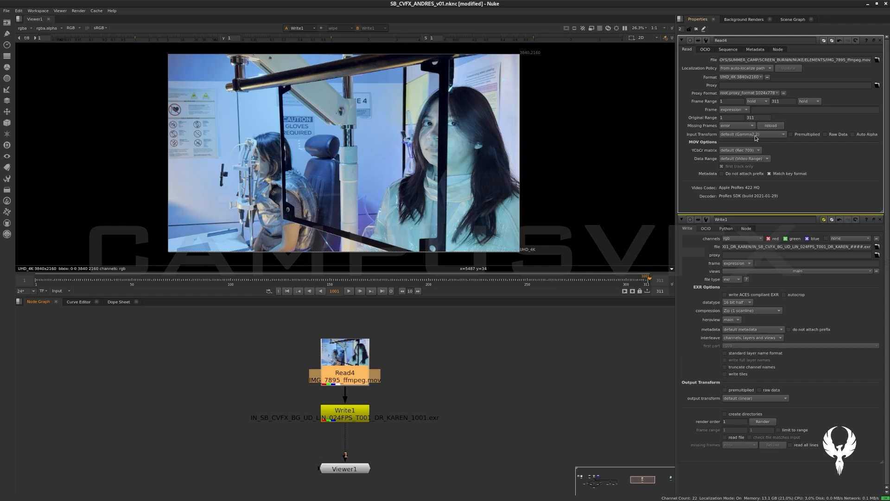
left_click(783, 138)
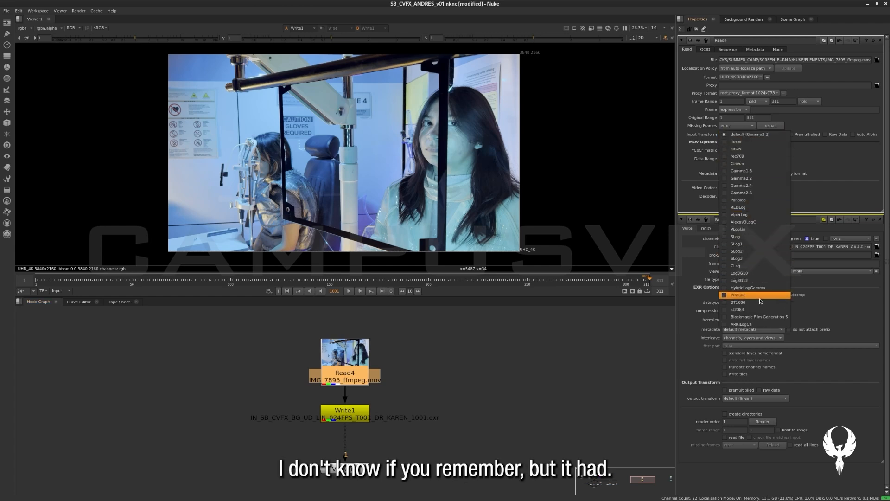
left_click(744, 136)
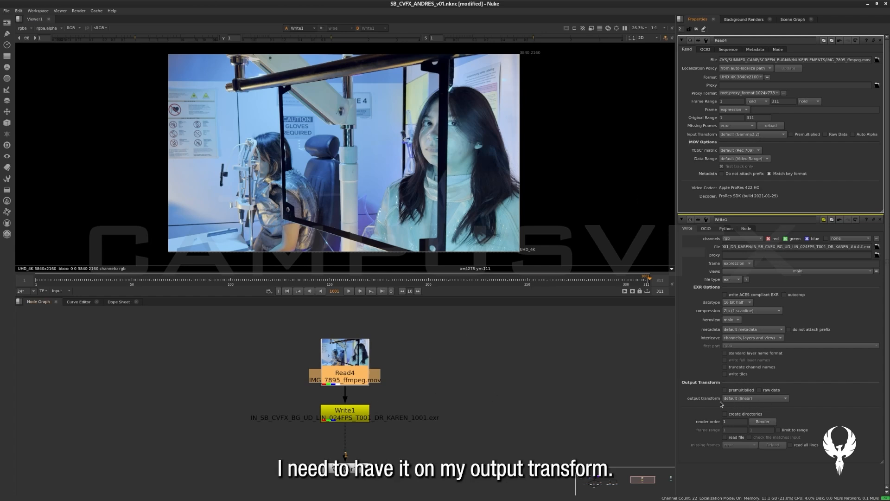
left_click(786, 399)
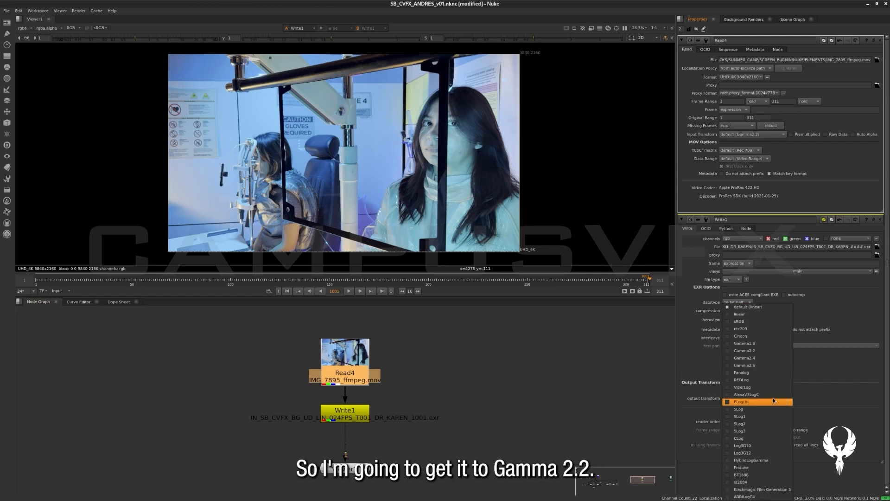
left_click(743, 351)
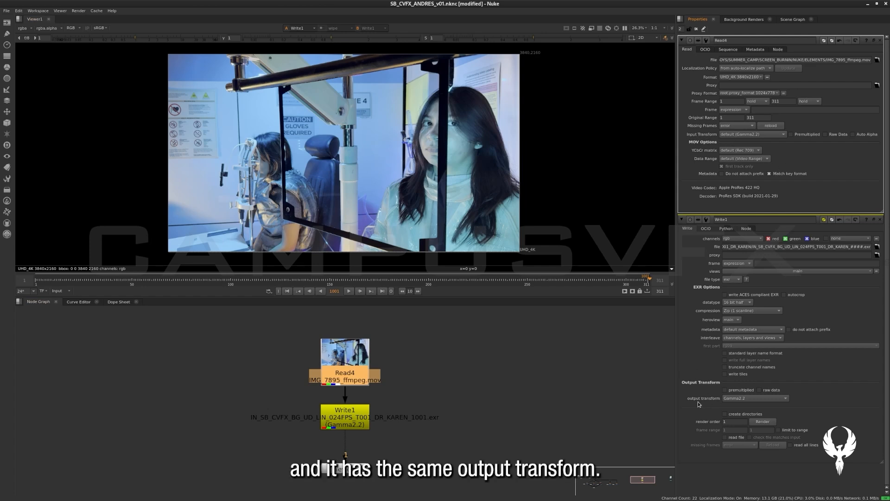
Step: Reopen Write1's properties and enable create directories
left_click(355, 421)
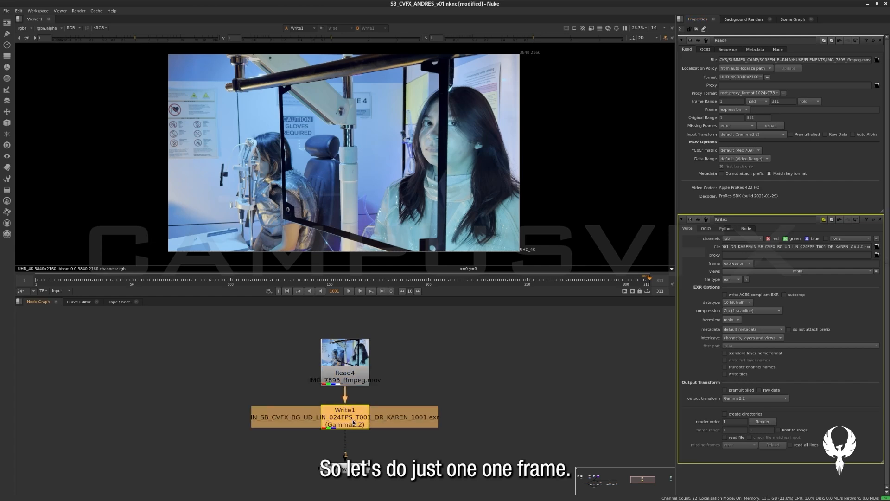
double_click(354, 422)
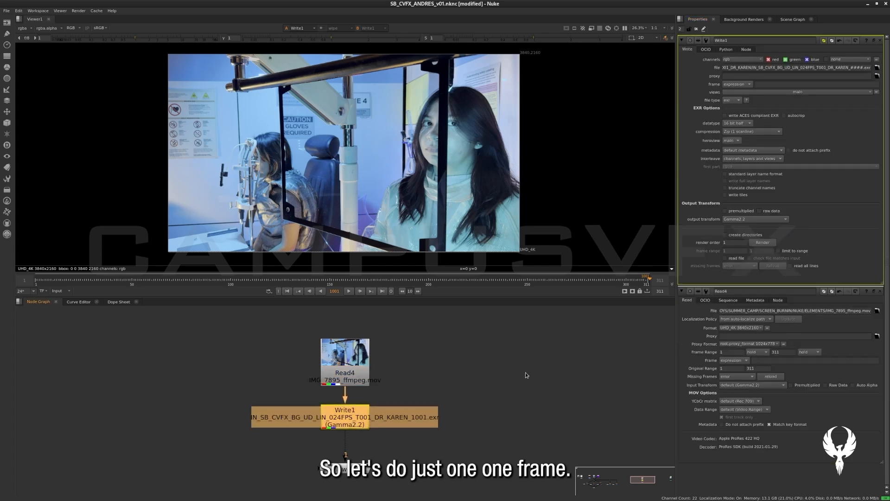
left_click(725, 235)
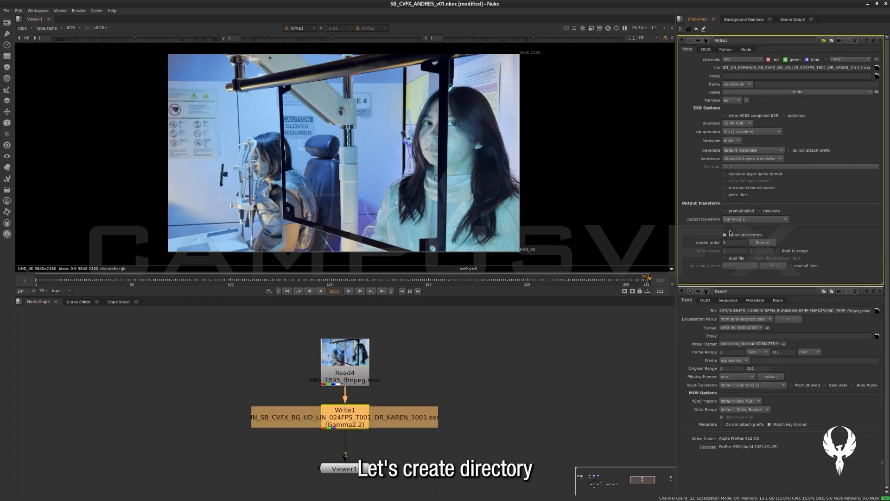
Step: Try to render frames 1-3 from Write1 with Use proxy enabled
left_click(772, 245)
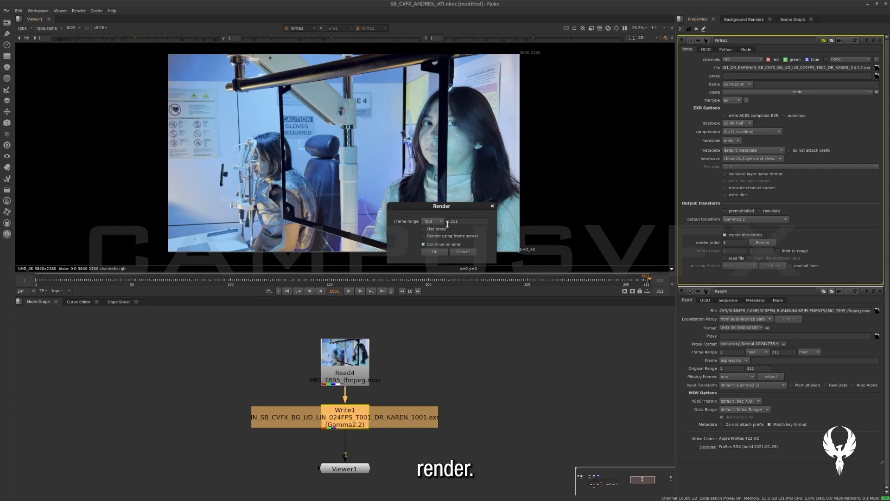
double_click(448, 222)
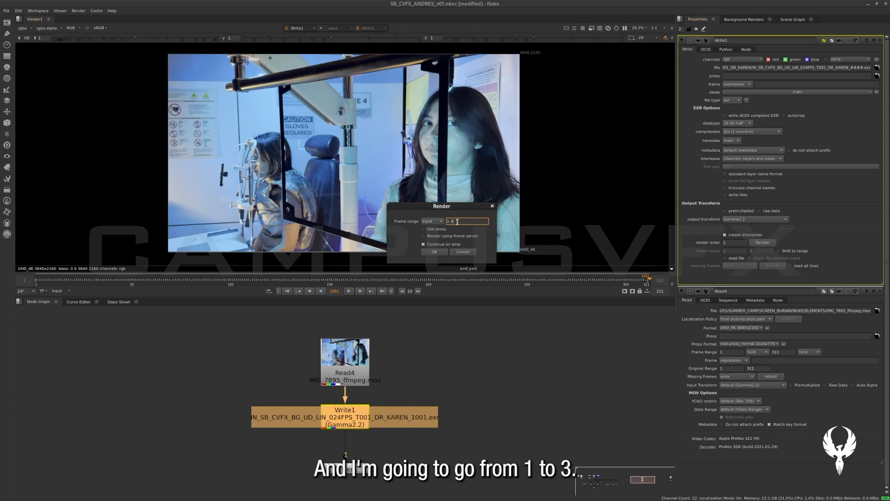
left_click(424, 230)
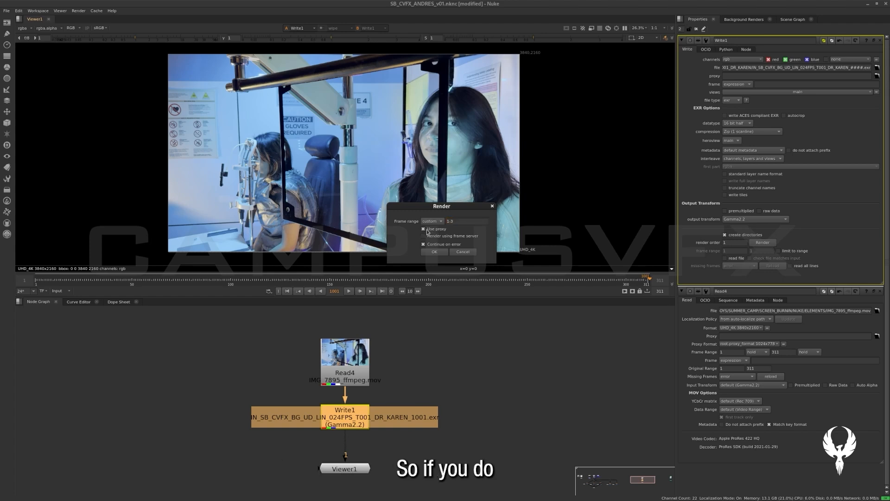
left_click(435, 252)
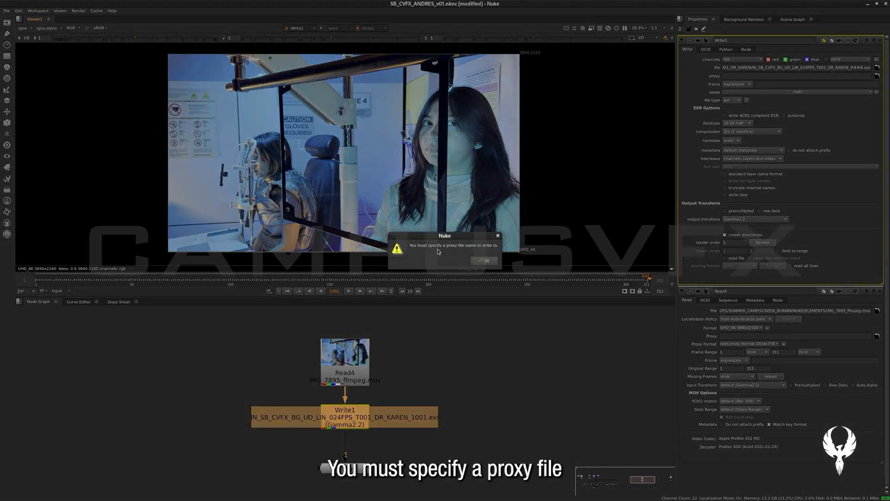
left_click(485, 261)
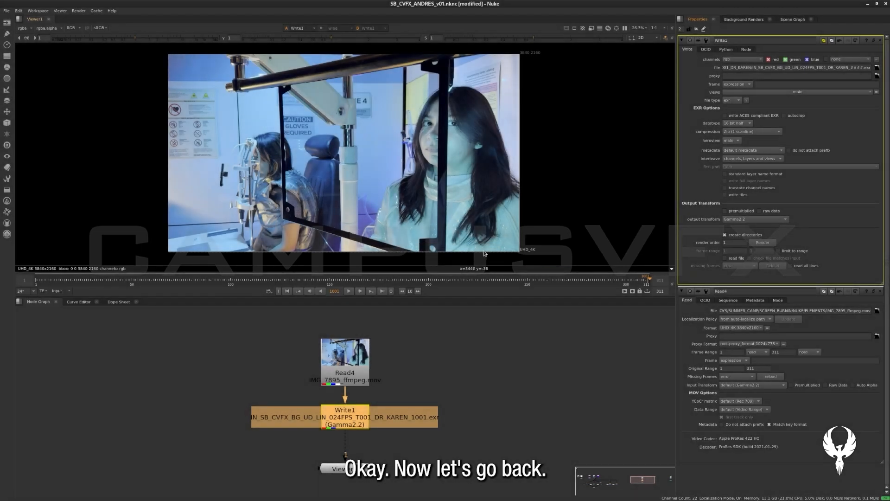
Step: Turn off Use proxy and try rendering frames 1-3 from Write1 at full resolution
left_click(762, 243)
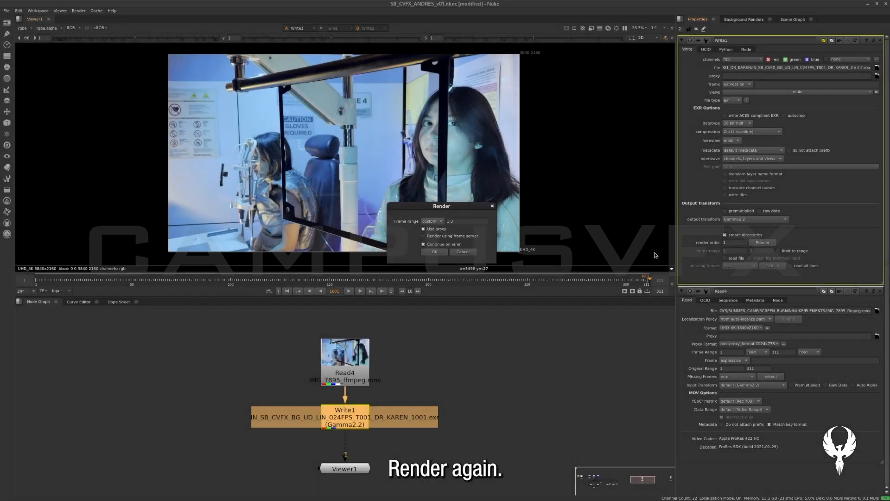
left_click(423, 229)
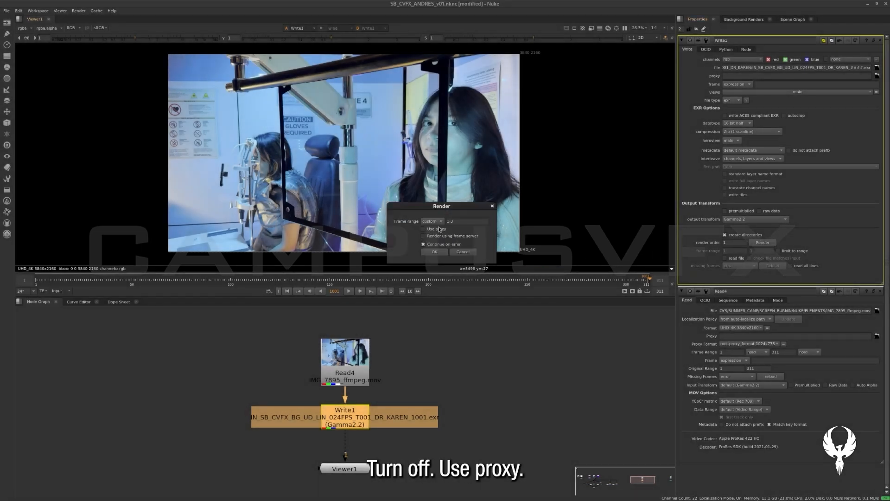
left_click(434, 252)
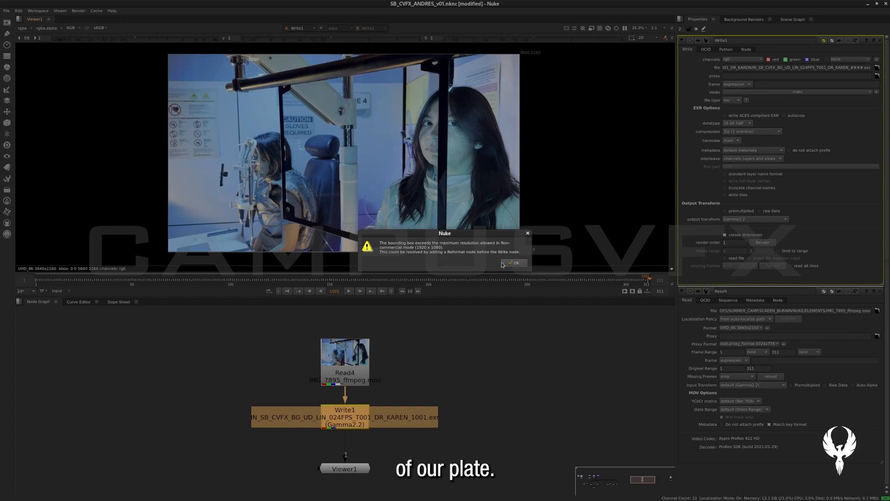
left_click(516, 263)
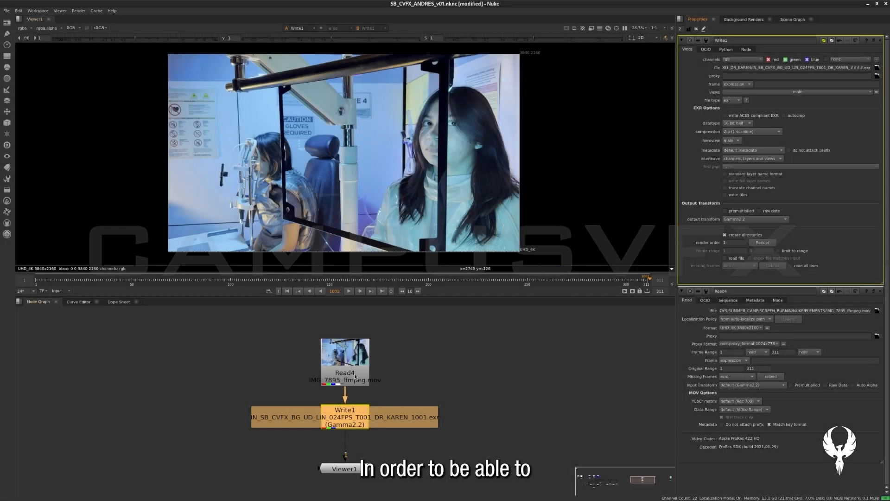
Step: Move Read4 up to make room and insert a Reformat node between Read4 and Write1
left_click_drag(354, 374, 347, 352)
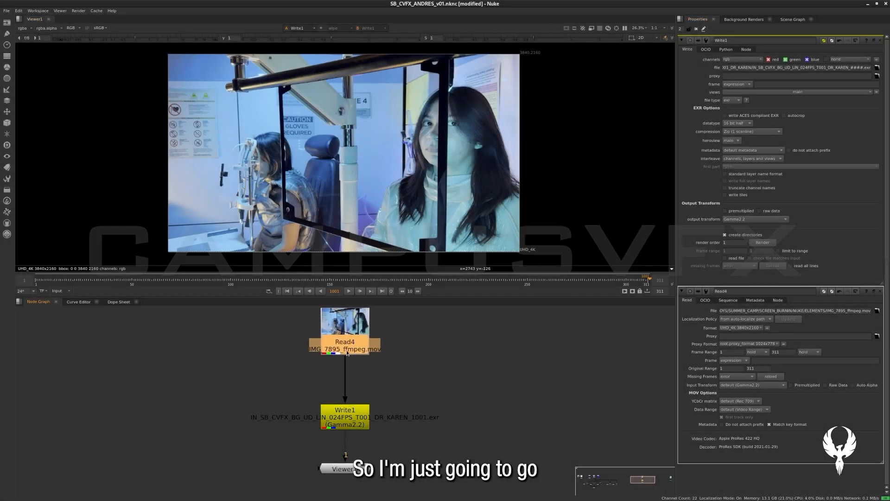
key("Tab")
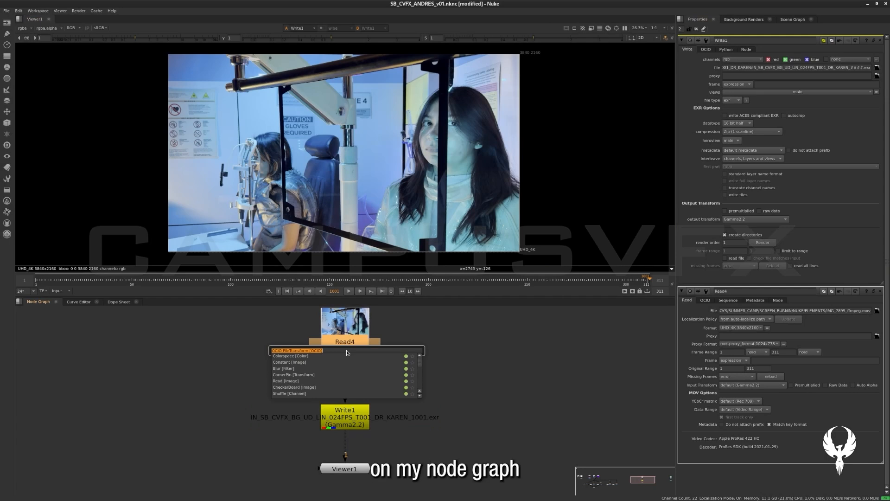
type("ref")
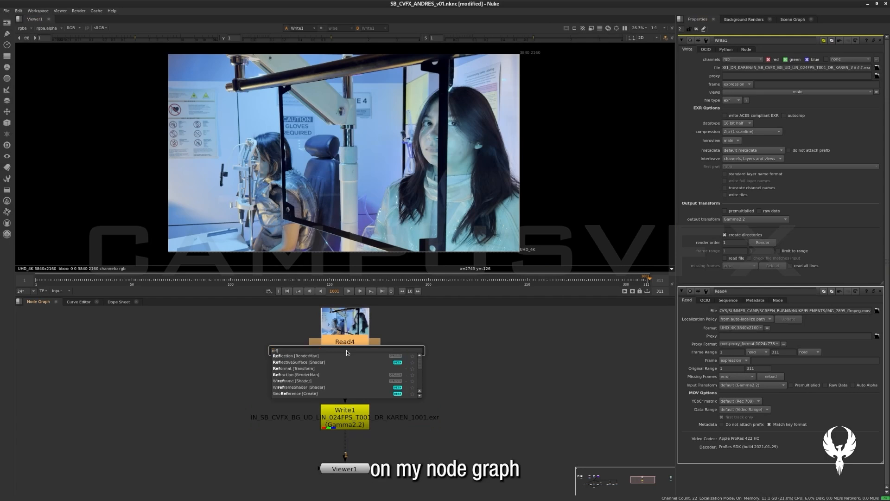
type("ormat")
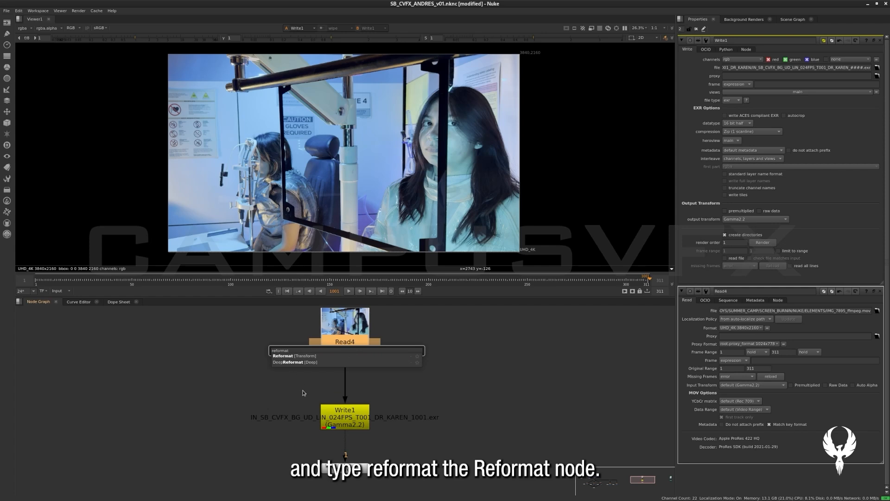
left_click(294, 356)
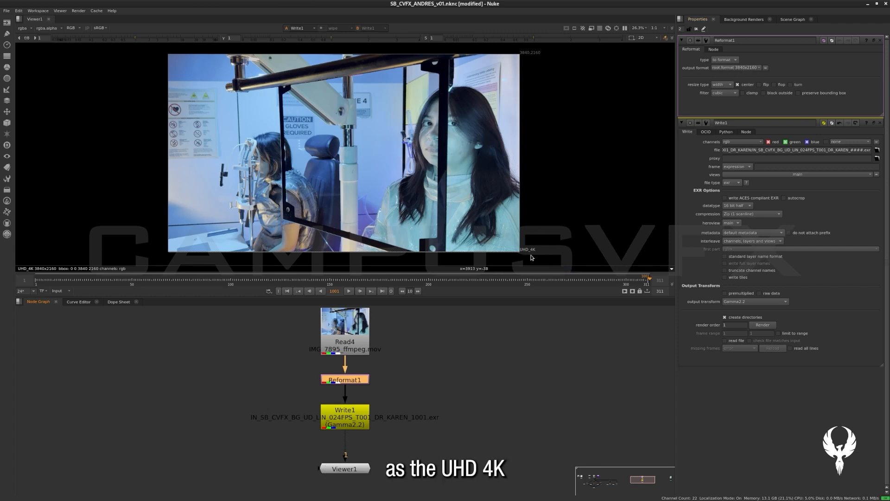
Step: Set the Reformat node's output format to HD_1080
left_click(737, 84)
left_click(760, 70)
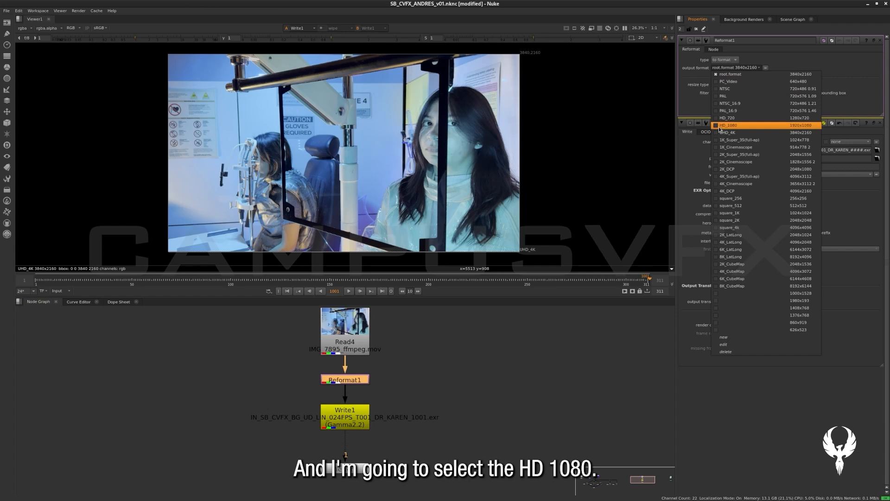
left_click(726, 125)
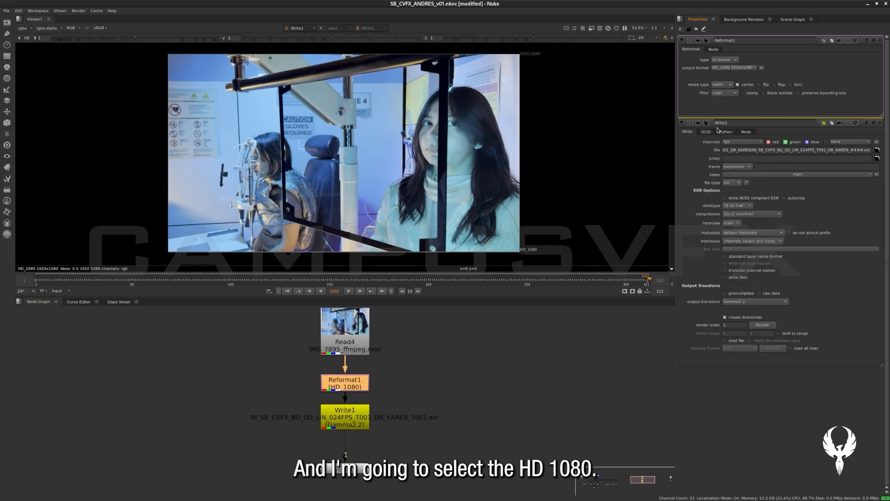
Step: Move Write1 slightly down, bring up its properties and render the custom frame range 1-3
left_click(346, 427)
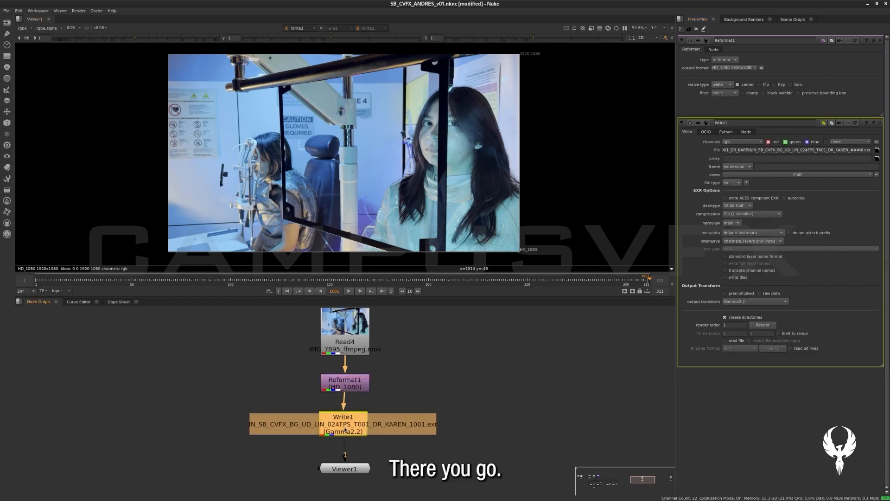
double_click(331, 416)
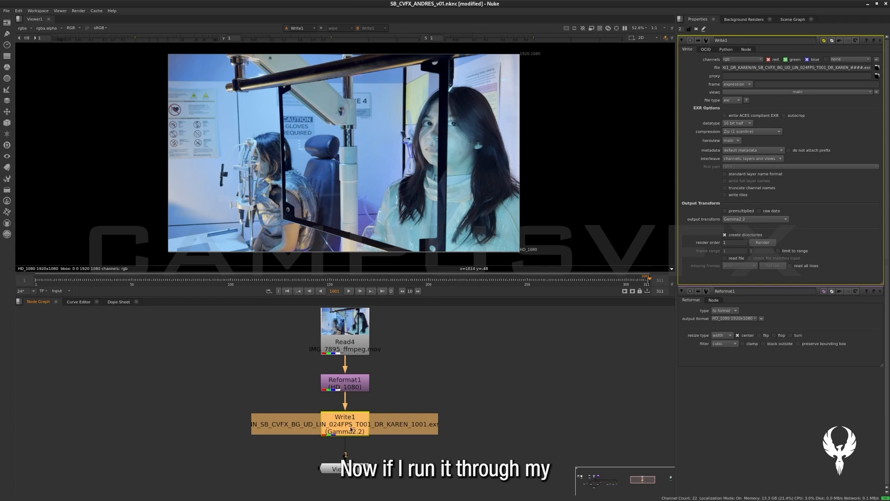
left_click(766, 244)
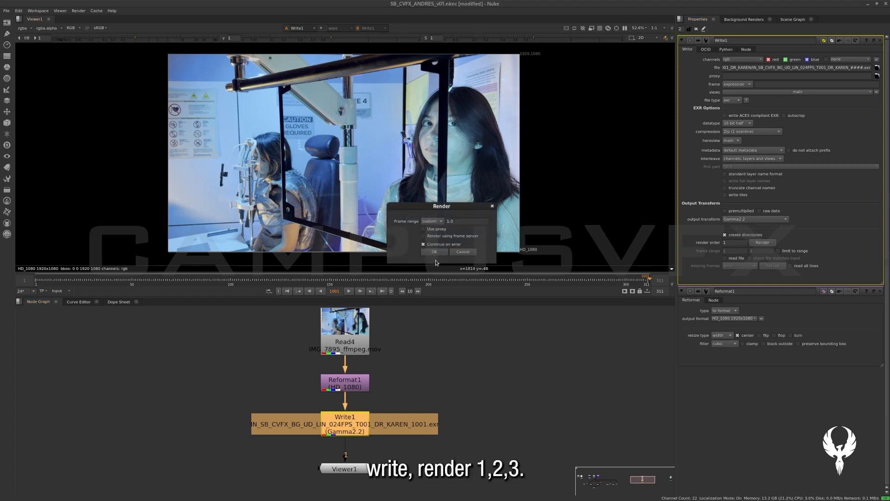
left_click(435, 252)
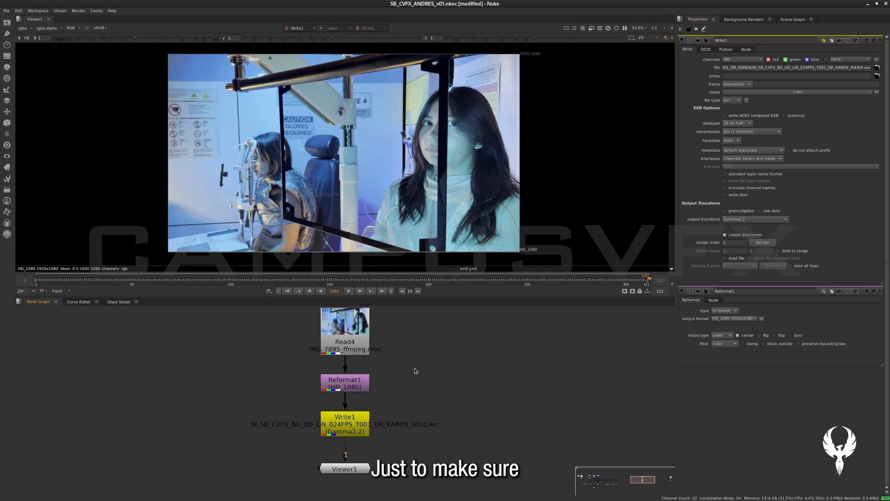
Step: Load only the rendered frame IN_SB_CVFX_BG_UD_LIN_024FPS_T001_DR_KAREN_0001.exr in a new Read node, with sequence grouping off
middle_click_drag(425, 362, 426, 371)
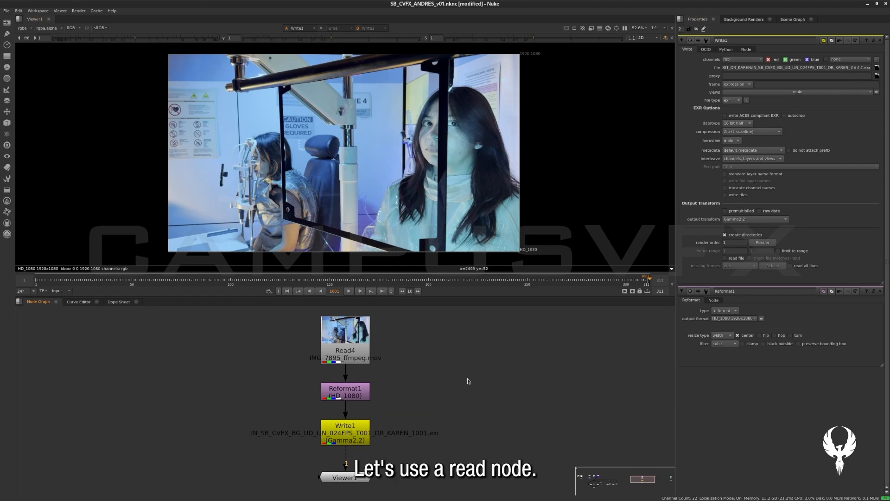
key("r")
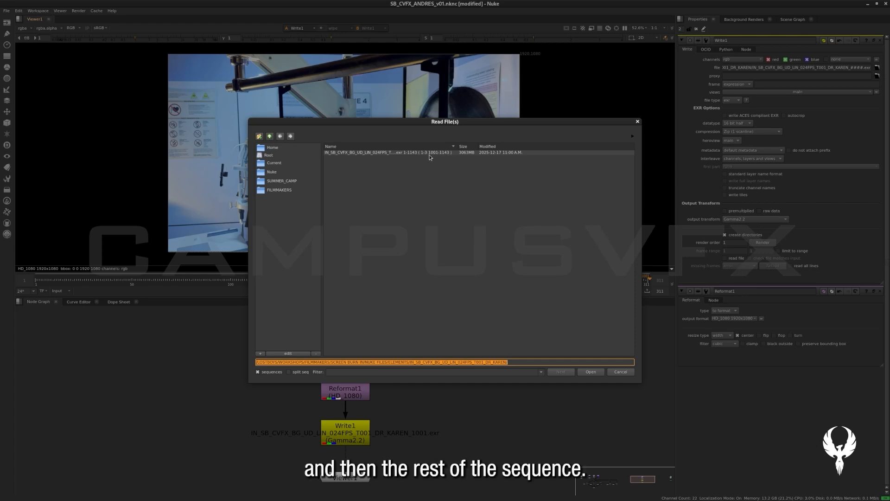
left_click(258, 372)
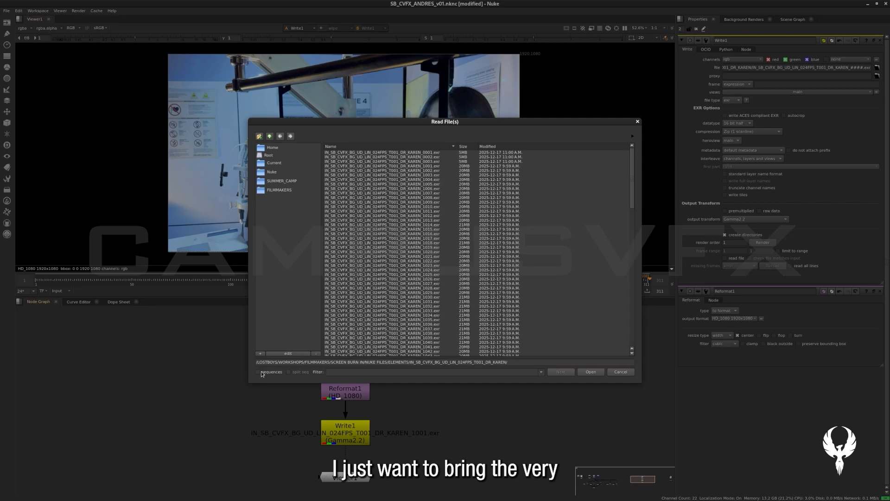
left_click(429, 153)
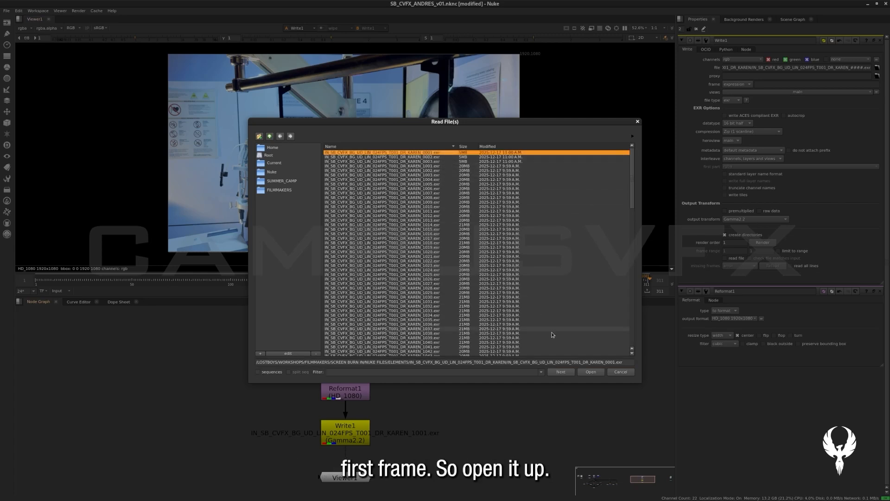
left_click(591, 372)
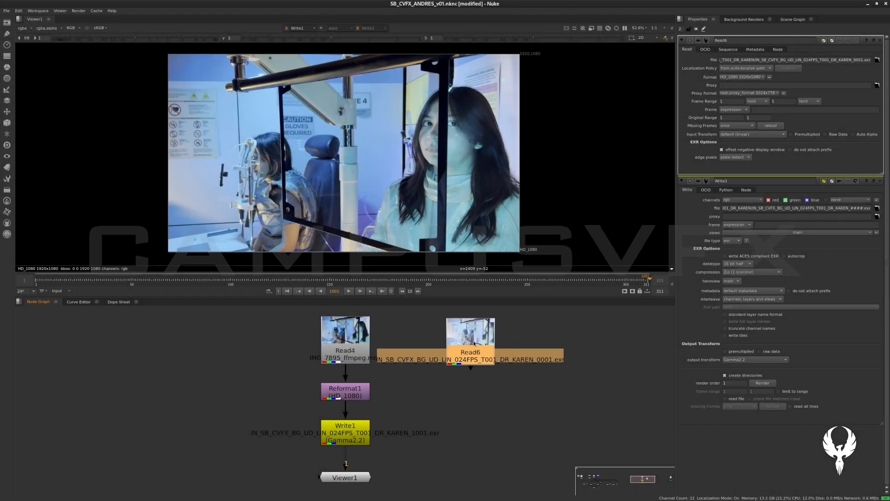
Step: View the rendered EXR frame and compare its colour with the original Read4 clip in the viewer
left_click(482, 349)
key("1")
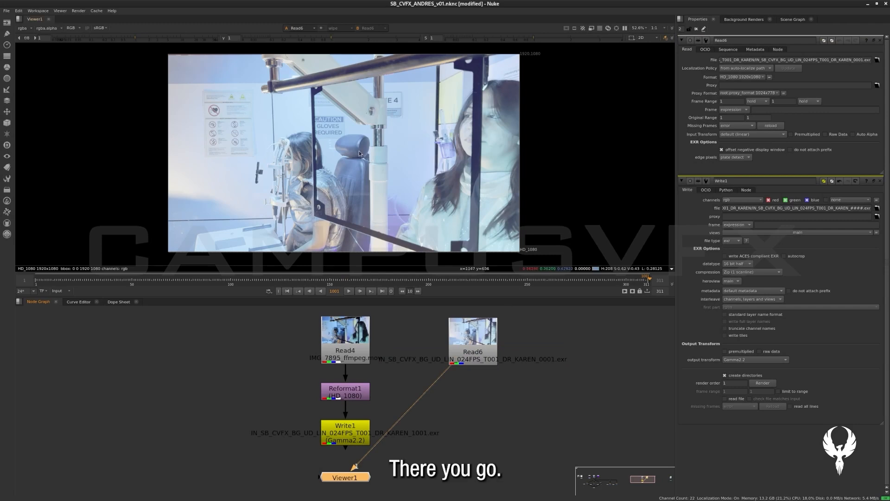
left_click(487, 352)
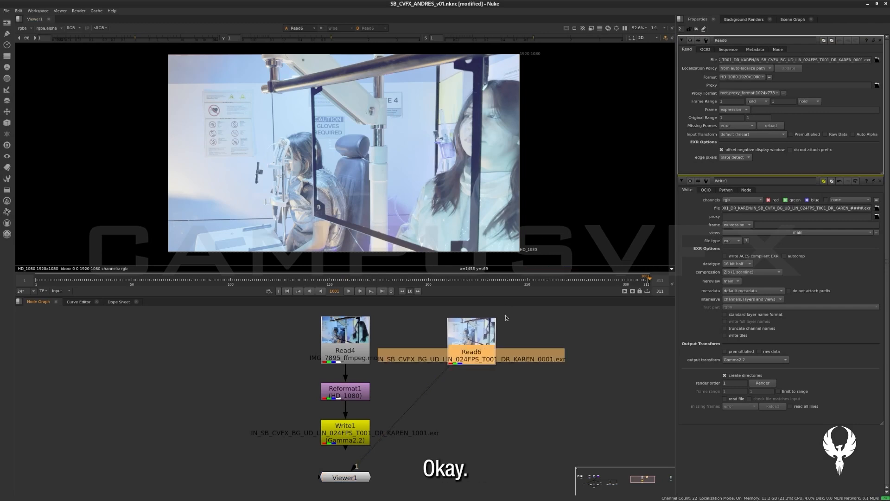
left_click(347, 342)
key("1")
key("2")
key("1")
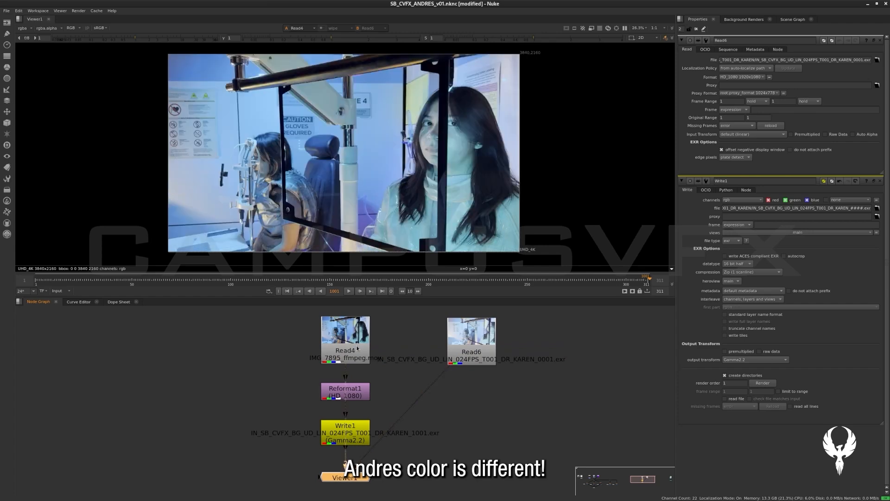
key("2")
key("1")
key("2")
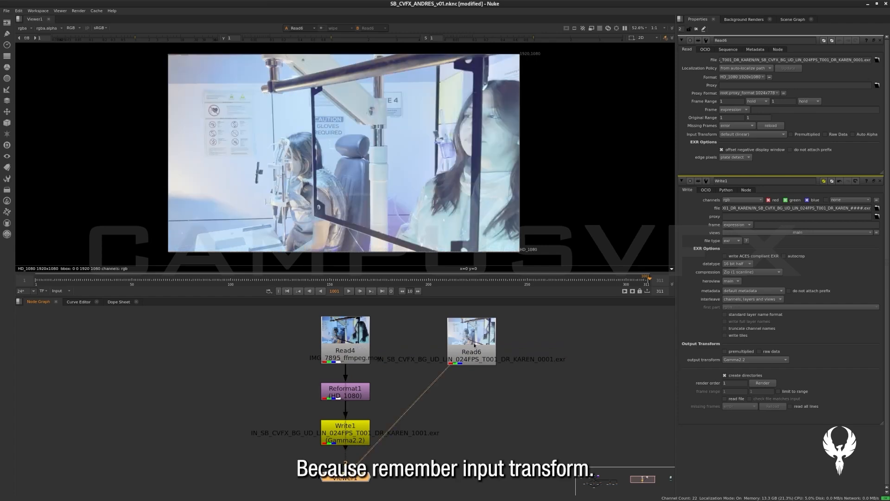
Step: Move Read6 a little away from Read4 and set its input transform to Gamma2.2
left_click_drag(475, 345, 491, 344)
left_click(779, 135)
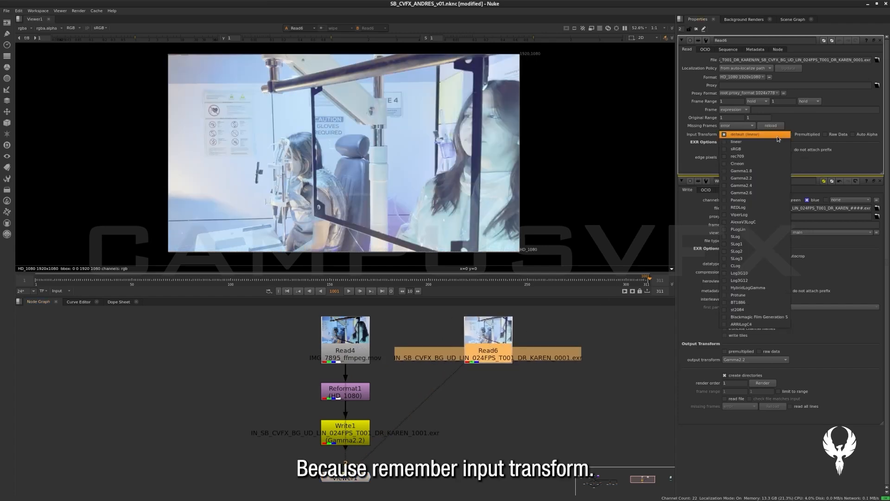
left_click(756, 179)
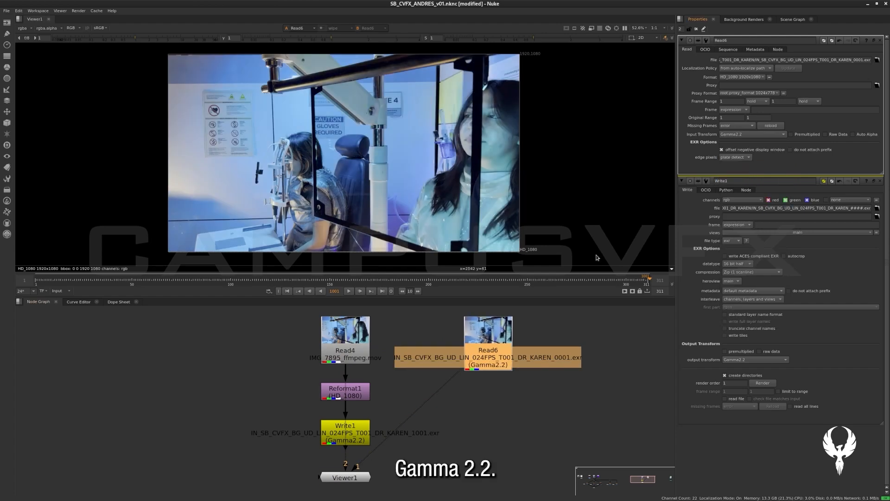
Step: Compare Read4's colour with the Gamma2.2 EXR frame by switching repeatedly between them in the viewer
left_click(358, 355)
key("1")
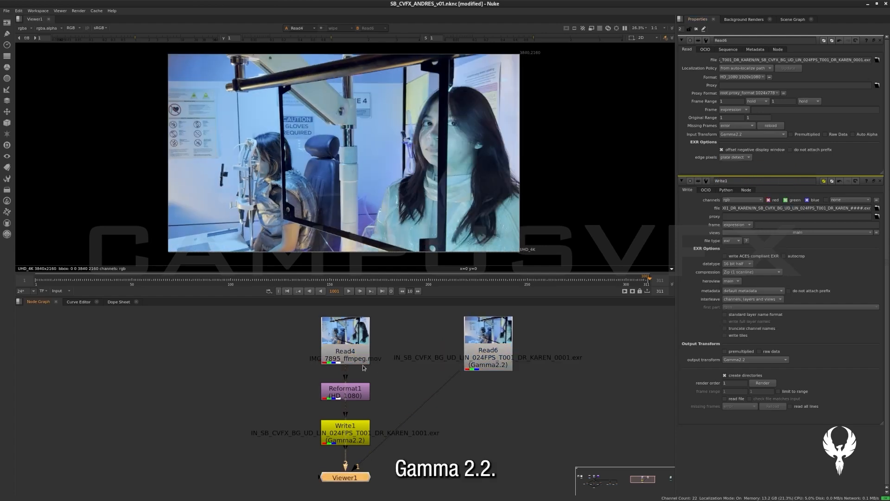
key("1")
key("1")
key("2")
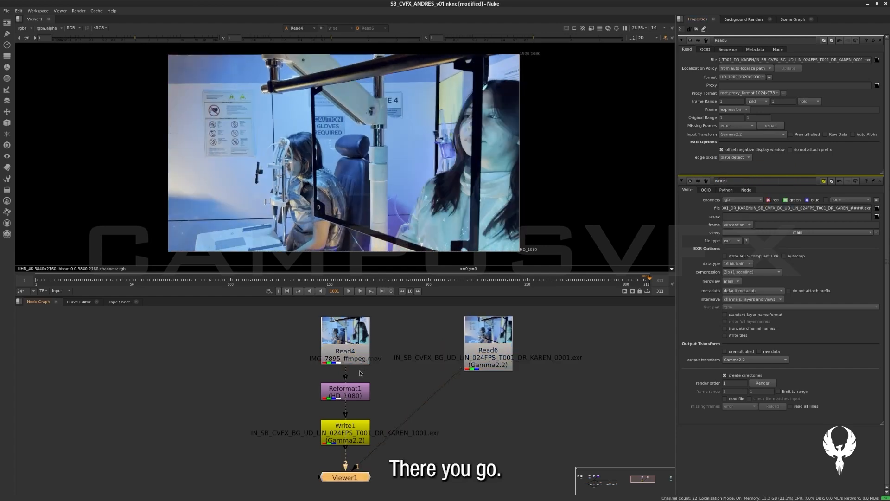
key("1")
key("2")
key("1")
key("2")
key("1")
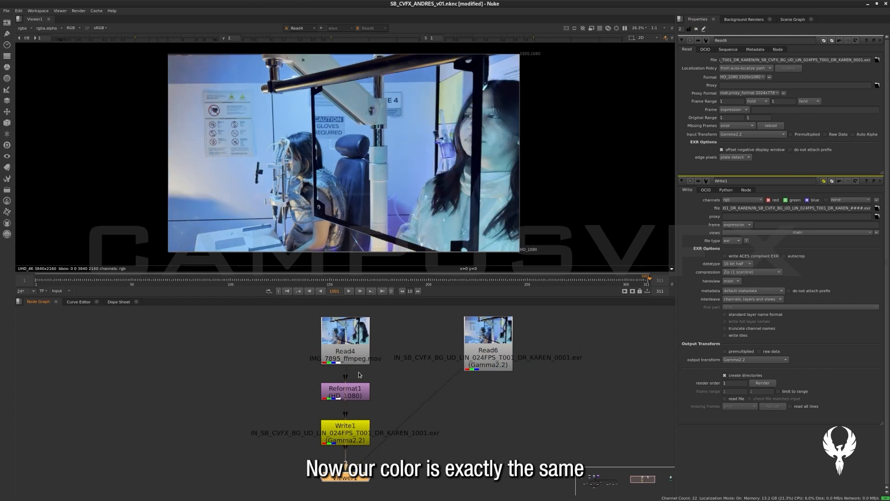
key("2")
key("1")
key("2")
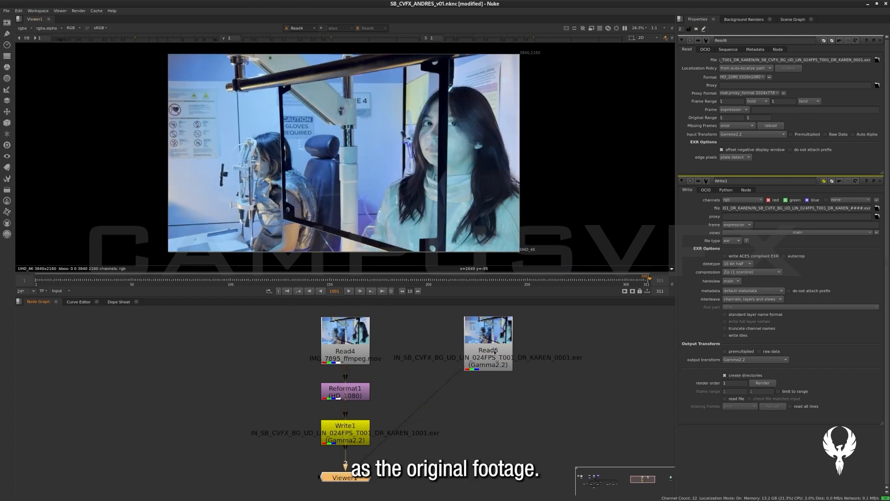
Step: Show the Read6 EXR frame in the viewer and turn on its raw data option
left_click(442, 363)
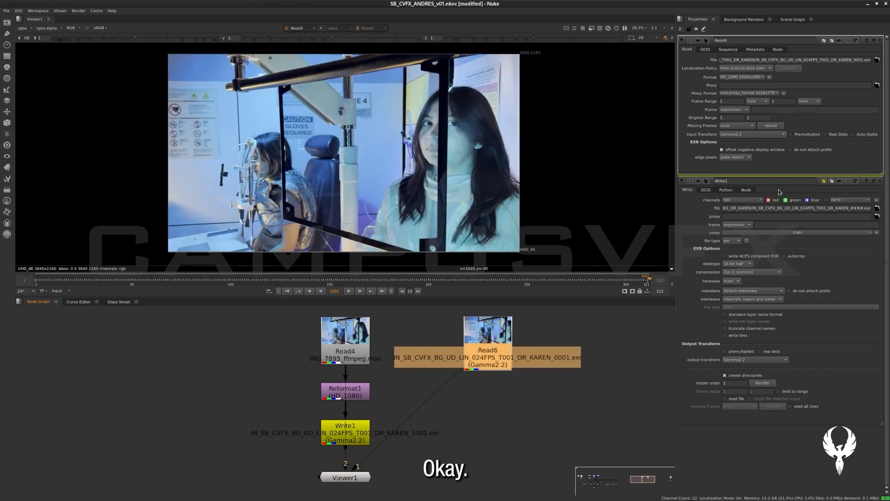
left_click(831, 134)
left_click(831, 135)
left_click_drag(490, 360, 490, 361)
key("1")
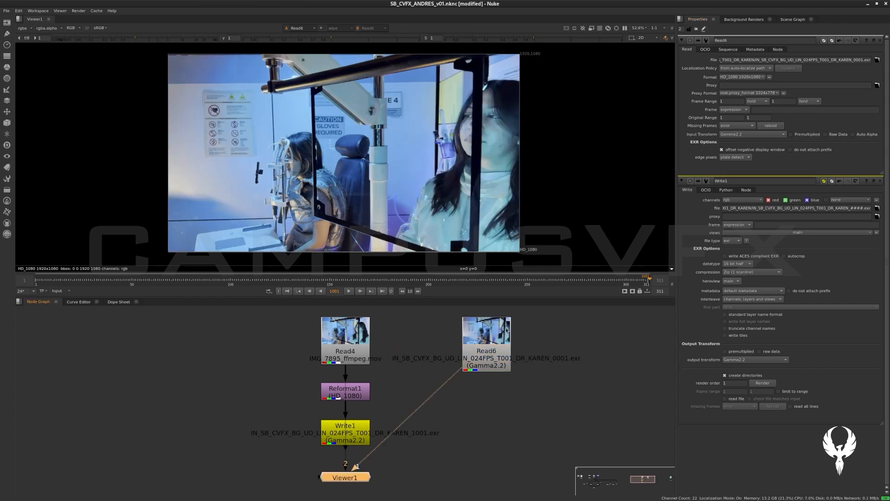
left_click(826, 134)
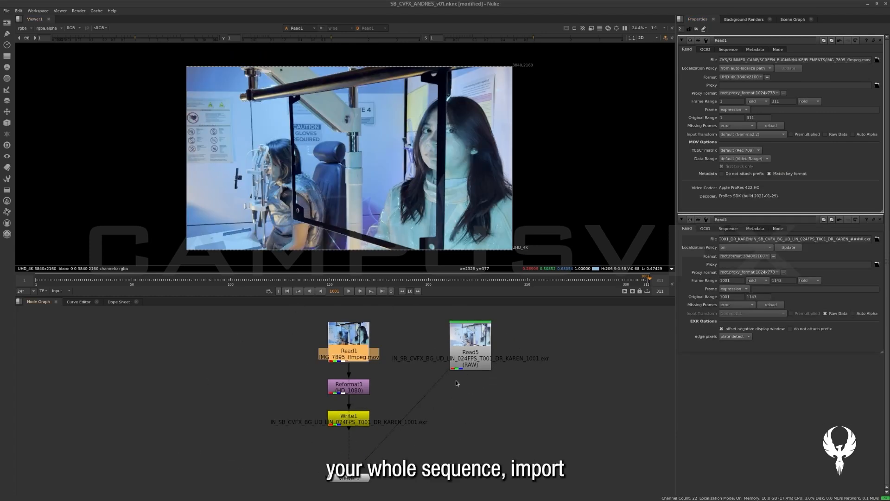
Step: Move Read5 well away from the Read1 node chain and display its EXR sequence in the viewer
middle_click_drag(459, 399, 223, 398)
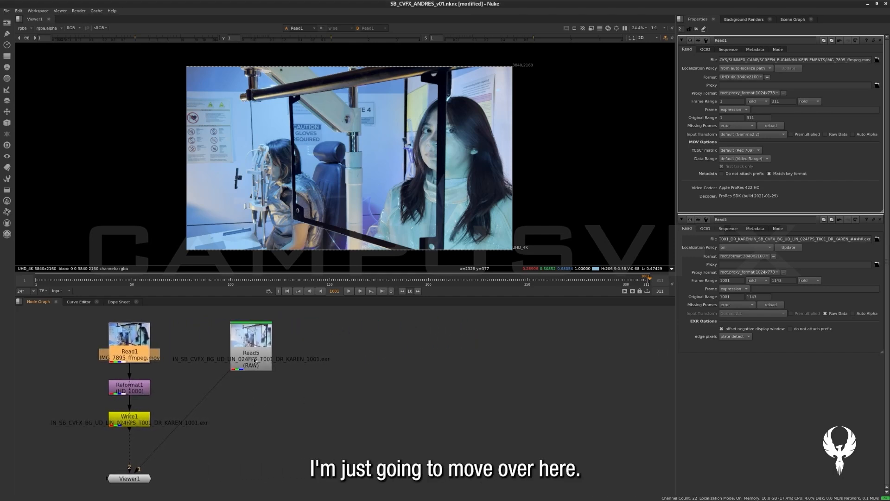
left_click(262, 364)
left_click_drag(262, 364, 474, 365)
scroll(445, 414, "down", 1)
middle_click_drag(444, 411, 297, 406)
scroll(335, 385, "up", 4)
key("1")
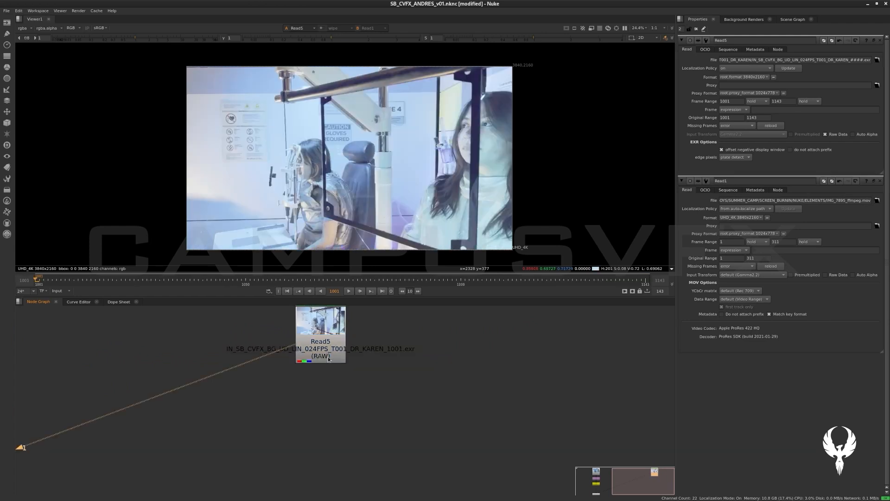
left_click_drag(320, 357, 323, 363)
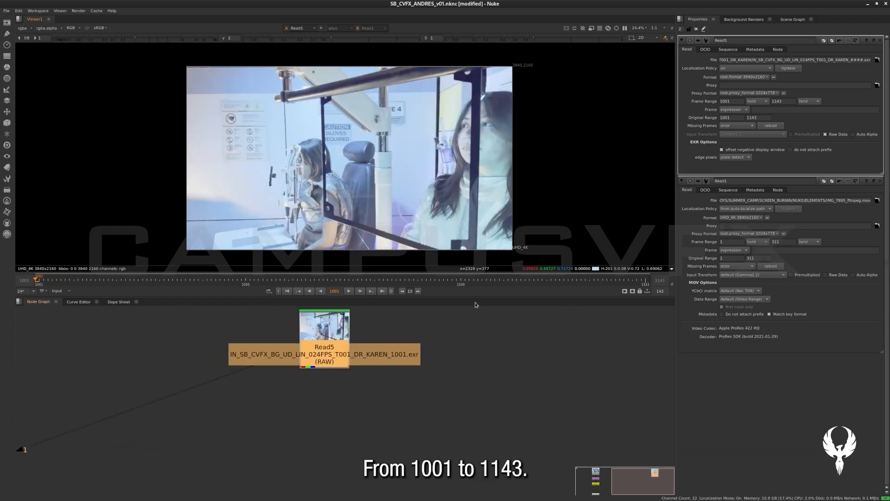
left_click(639, 290)
left_click_drag(324, 354, 333, 358)
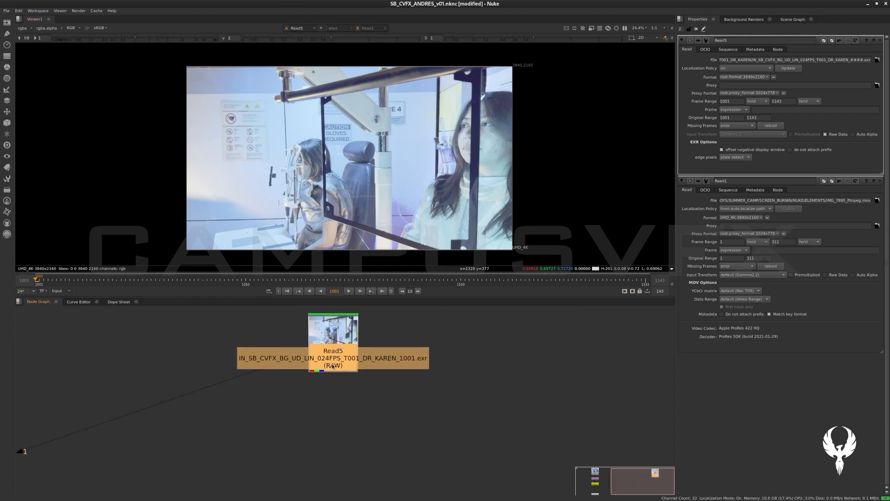
Step: Place Viewer1 directly below Read5 and connect Read5 to its first input
scroll(328, 414, "down", 4)
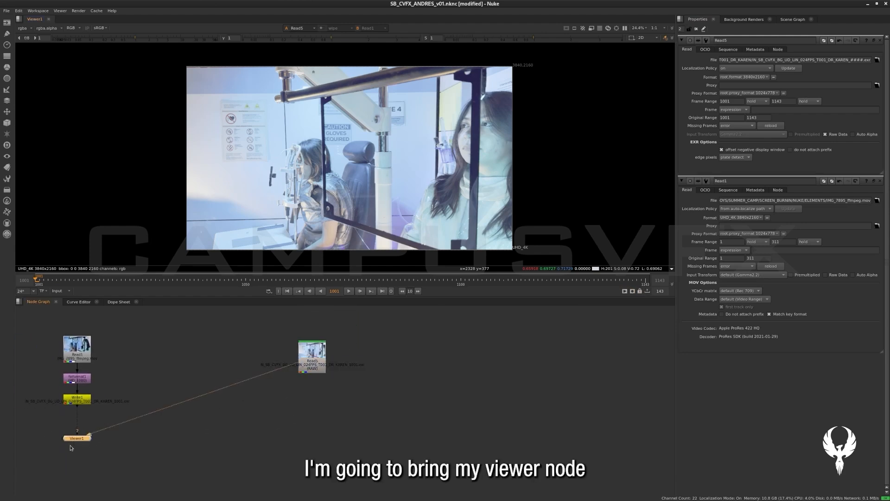
left_click_drag(76, 435, 265, 453)
scroll(336, 394, "up", 4)
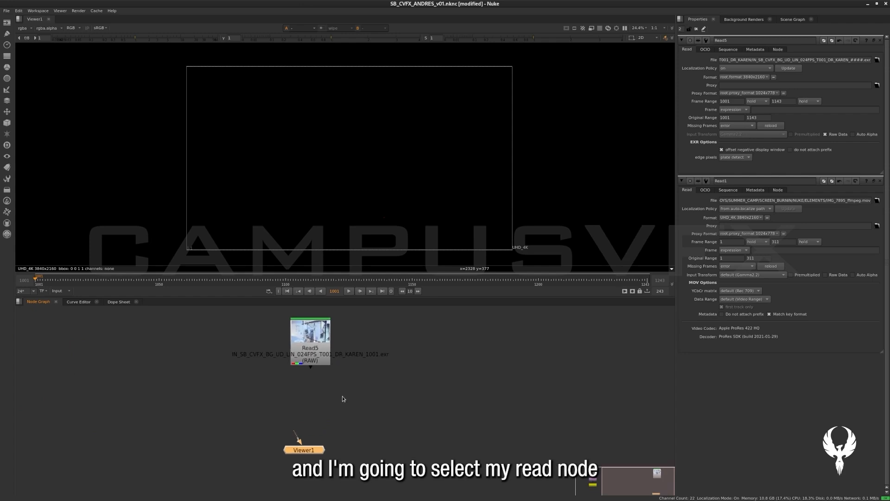
left_click(312, 369)
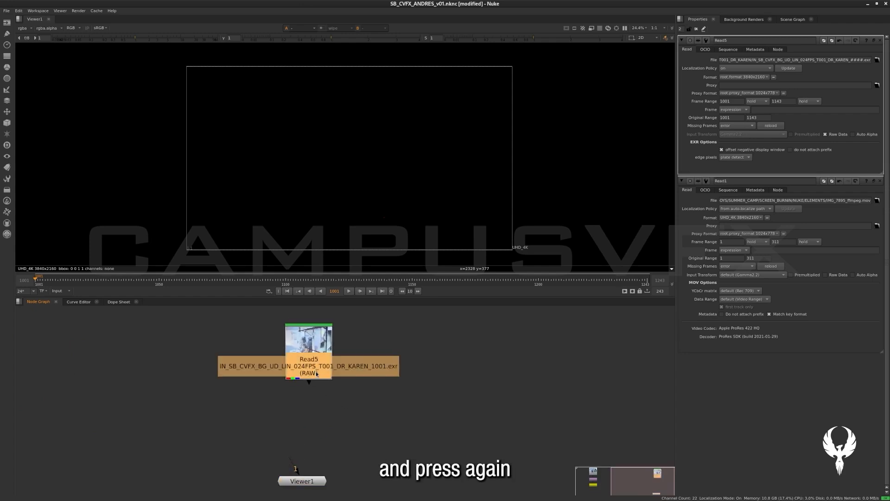
key("1")
left_click_drag(302, 481, 309, 461)
scroll(318, 380, "up", 1)
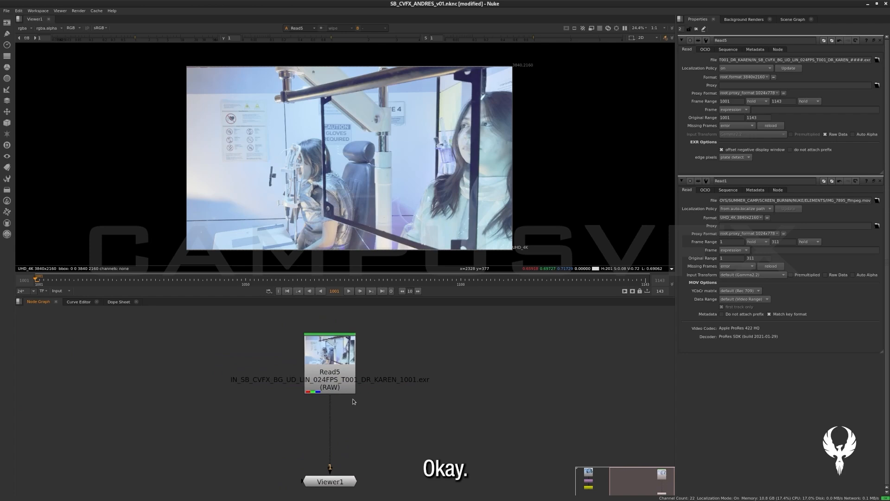
left_click(338, 378)
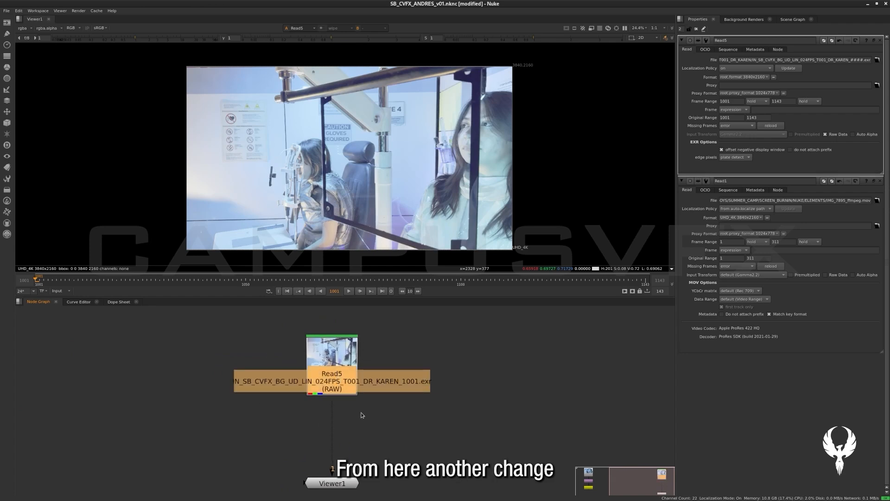
Step: Set the project's color management to OCIO with the fn-nuke_studio-config-v1.0.0_aces-v1.3_ocio-v2.1 config
left_click(467, 381)
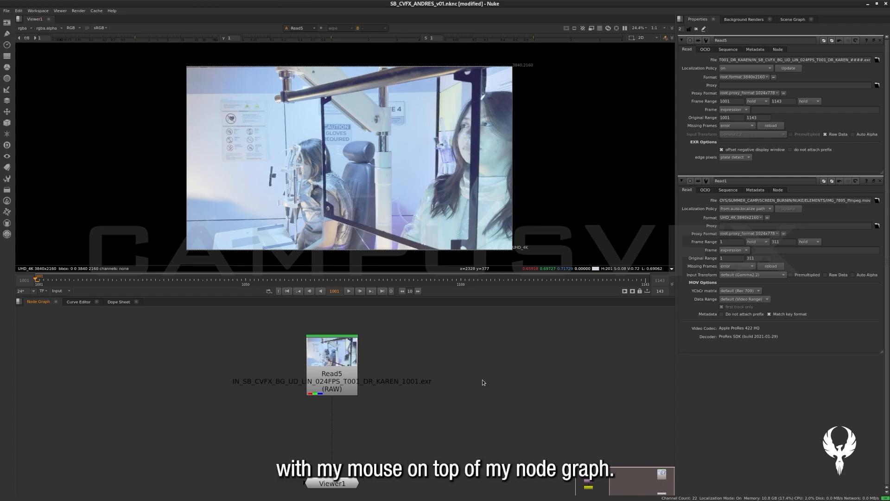
key("s")
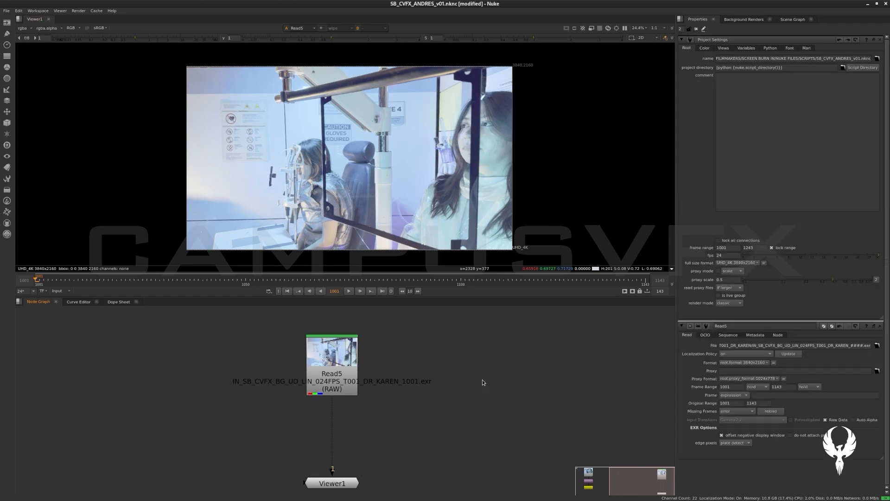
left_click(705, 48)
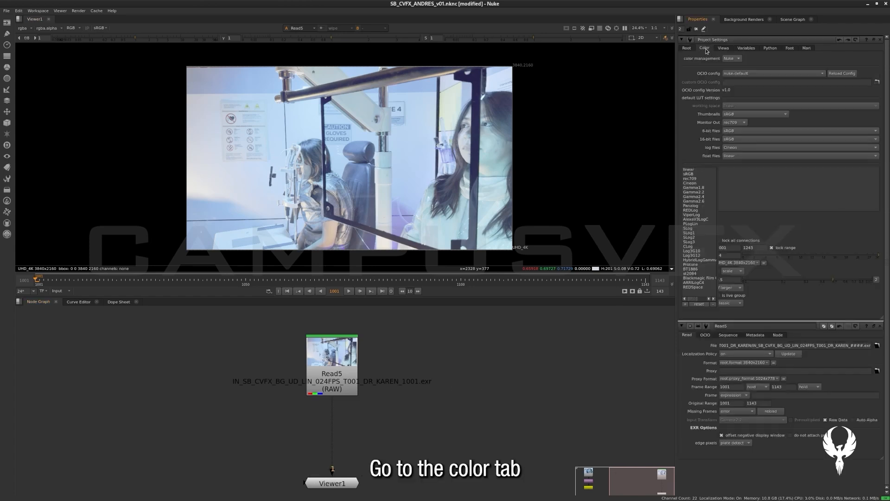
left_click(732, 59)
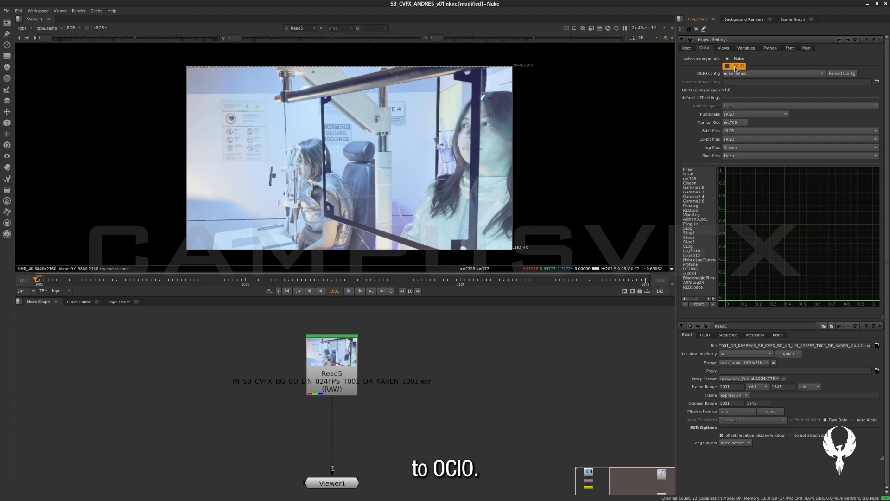
left_click(729, 68)
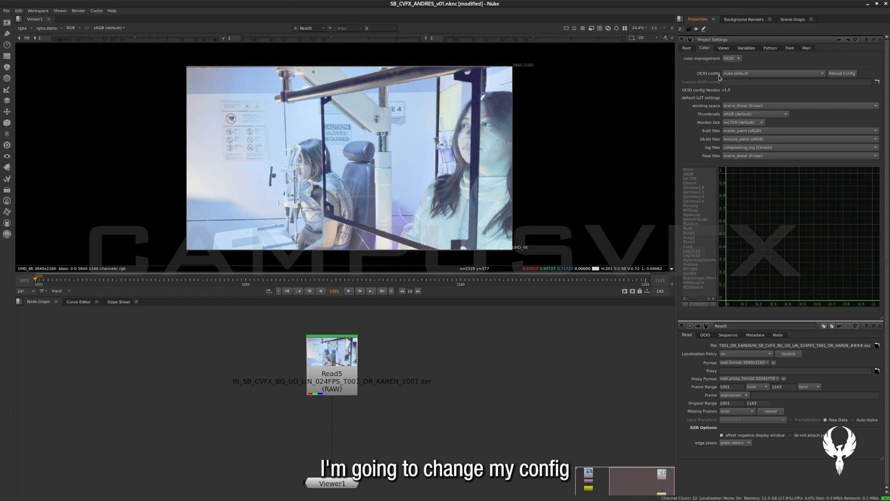
left_click(772, 75)
mouse_move(758, 84)
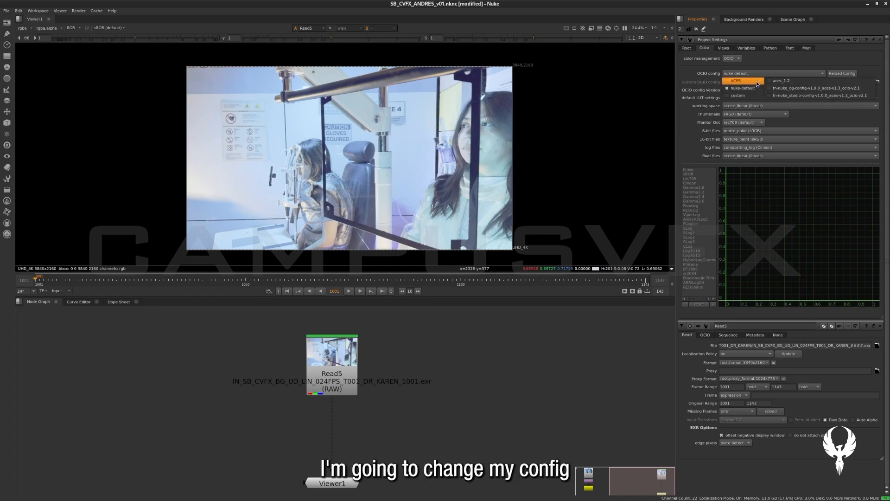
left_click(794, 96)
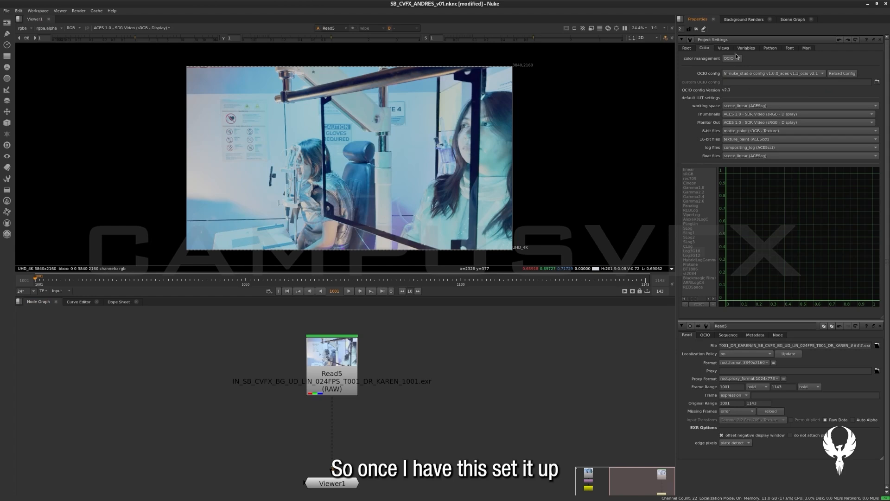
Step: Turn off raw data on Read5 and set its input transform to color_picking (sRGB - Texture)
double_click(342, 371)
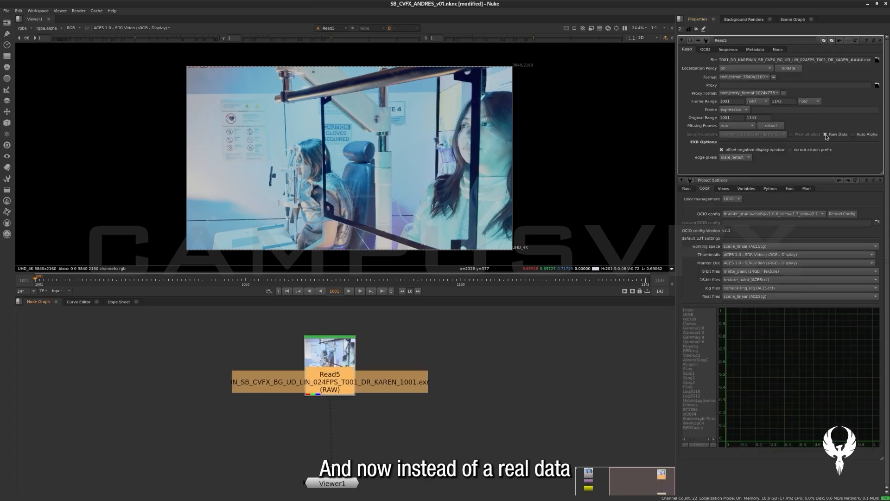
left_click(826, 134)
left_click(782, 135)
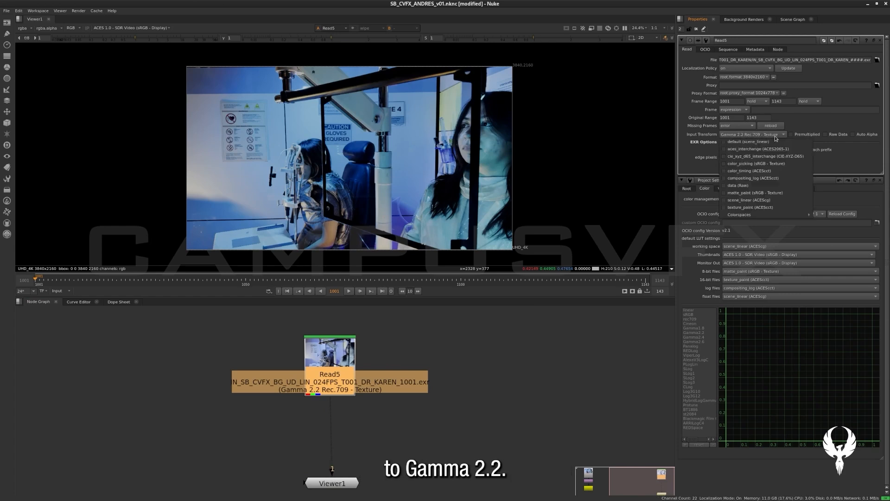
left_click(745, 164)
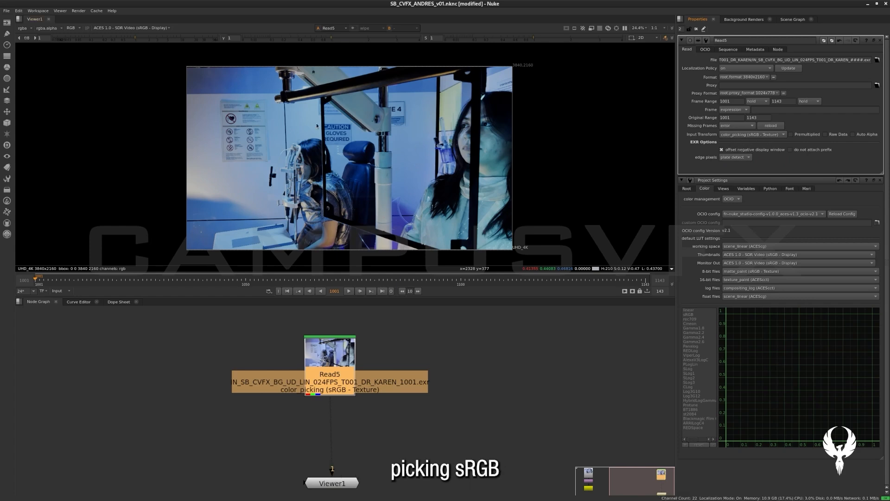
left_click(387, 414)
left_click_drag(345, 484, 342, 481)
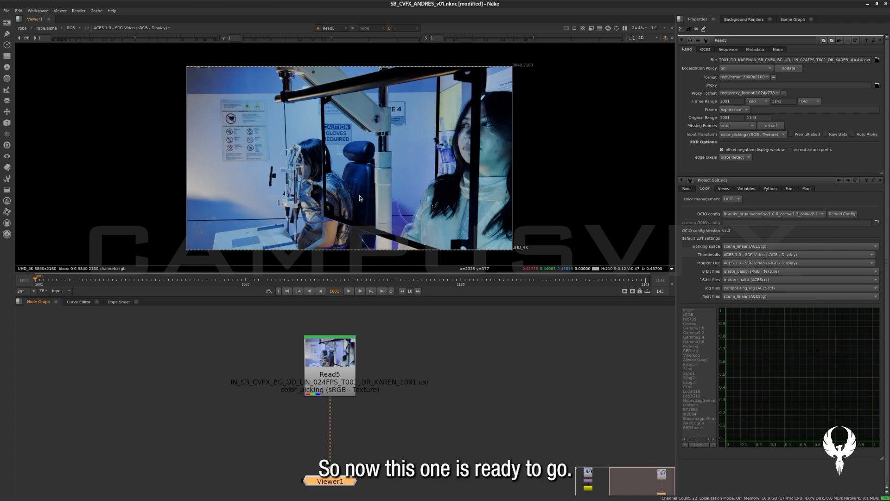
Step: Set the viewer's display transform to Un-tone-mapped (sRGB - Display)
left_click(168, 29)
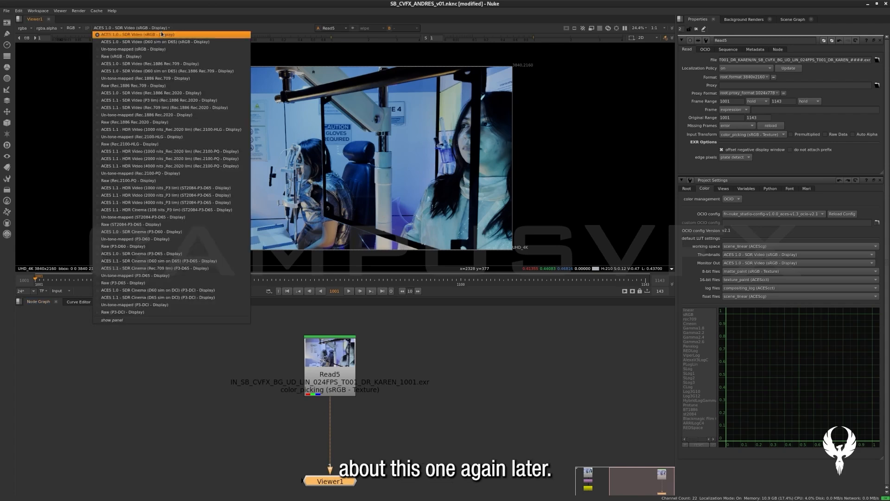
left_click(133, 50)
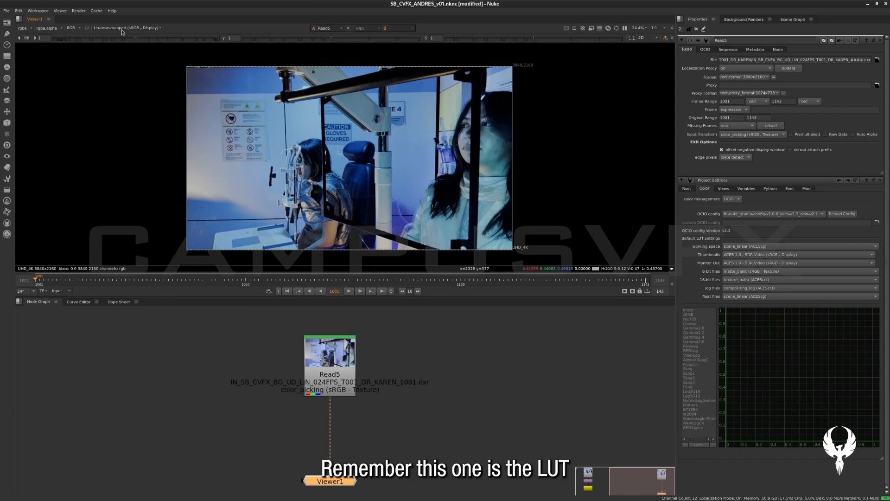
left_click(401, 378)
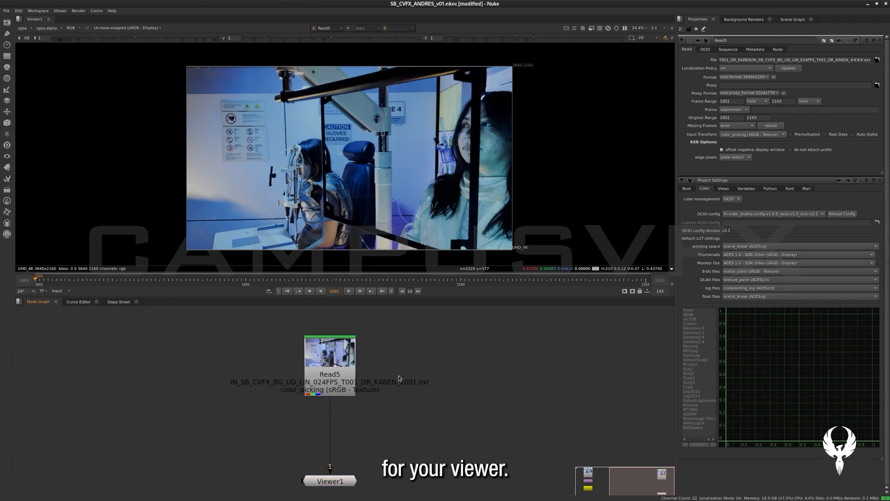